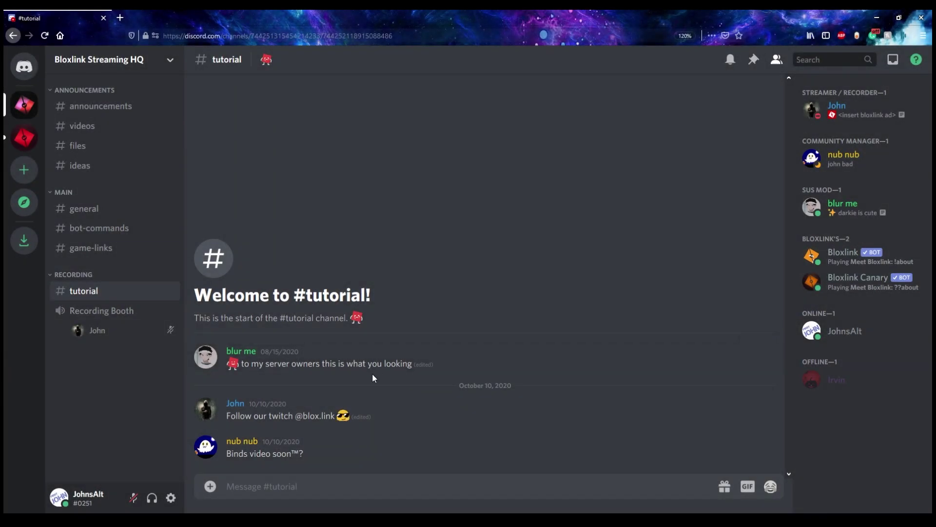
# - Send !verify in #tutorial and follow the bot's blox.link/verify link
pyautogui.moveTo(432, 369)
pyautogui.write('!verify')
pyautogui.press('Return')
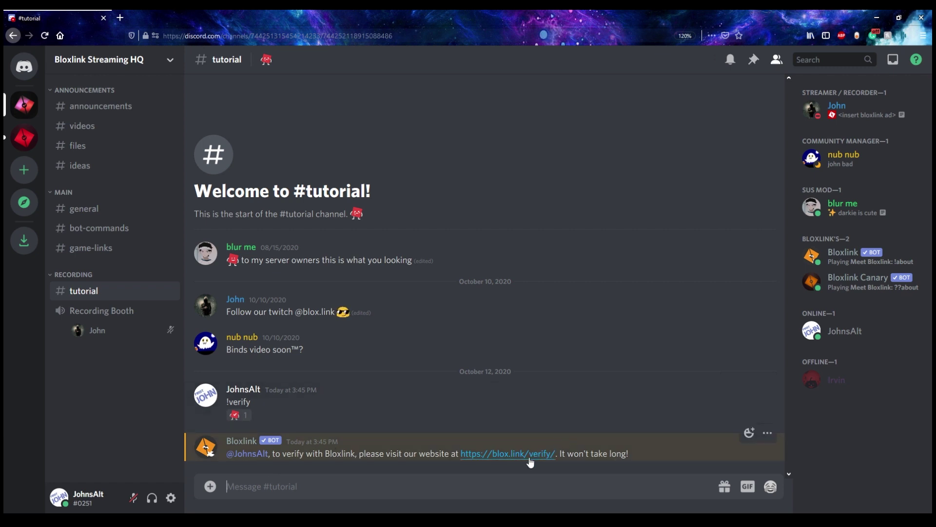
pyautogui.click(530, 454)
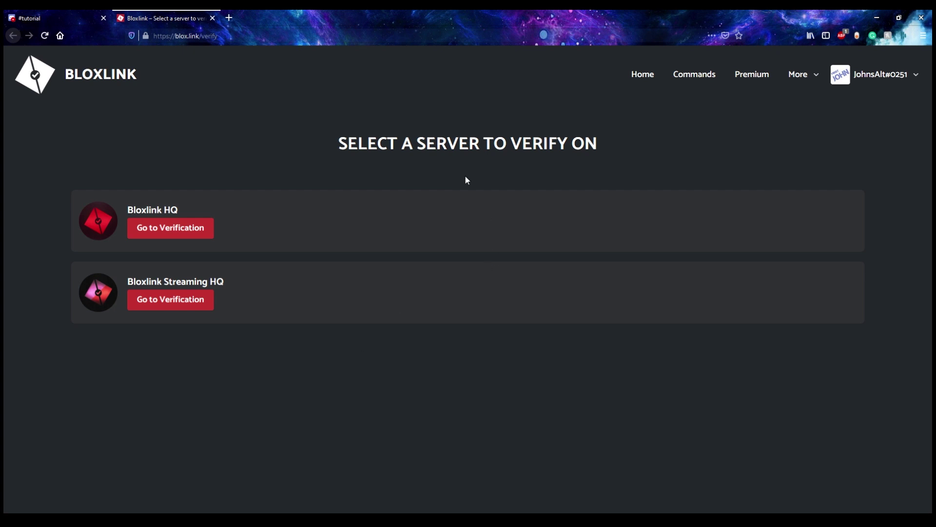
pyautogui.click(121, 89)
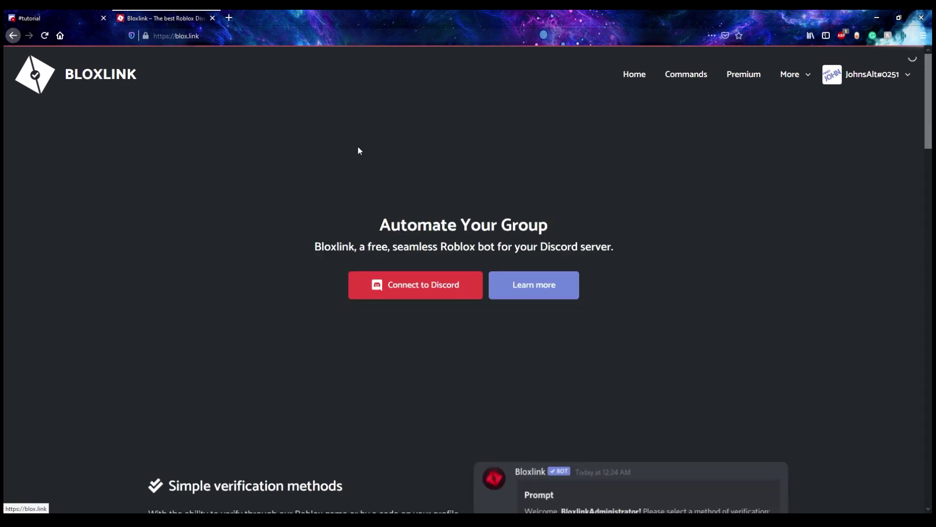
pyautogui.click(892, 76)
pyautogui.click(795, 187)
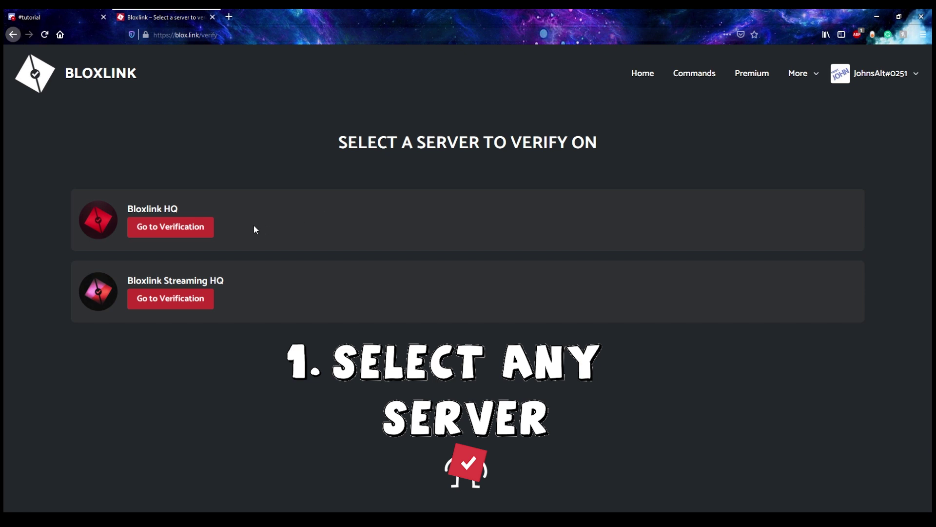
# - Open Bloxlink Streaming HQ's verification settings and select the Roblox username field
pyautogui.click(153, 298)
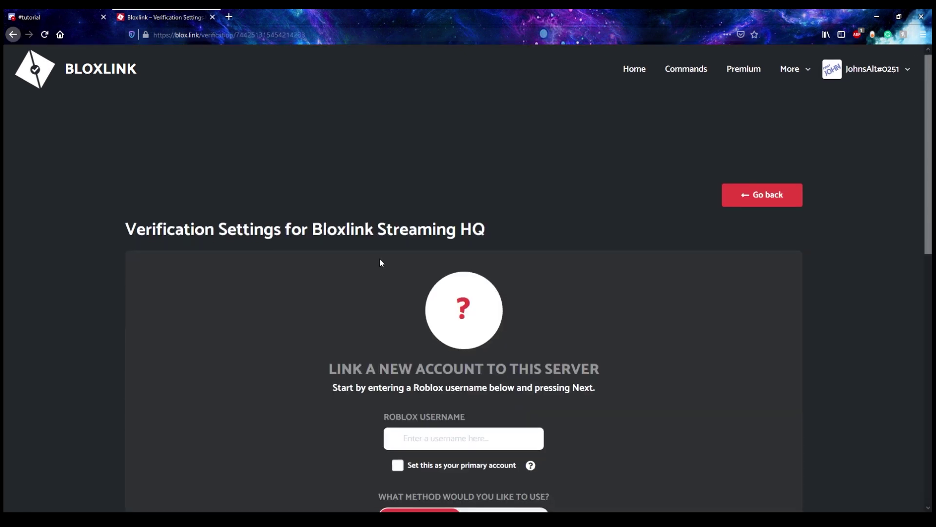
pyautogui.scroll(-4, 347, 259)
pyautogui.scroll(1, 230, 247)
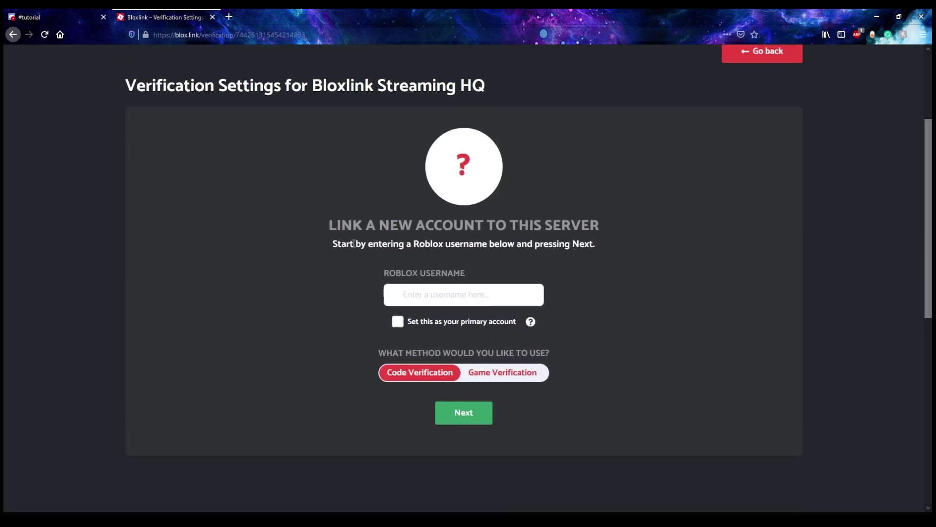
pyautogui.moveTo(326, 225); pyautogui.dragTo(600, 221)
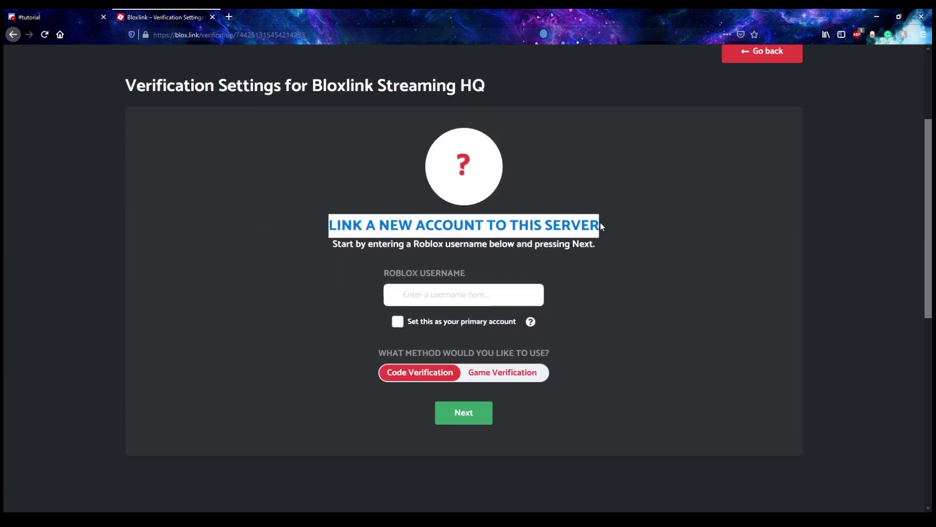
pyautogui.click(605, 225)
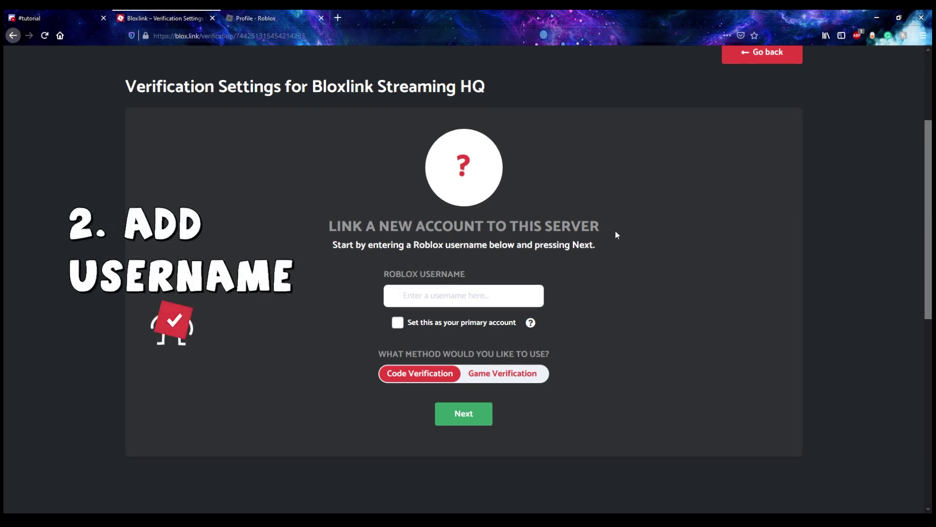
pyautogui.write('JohnV50')
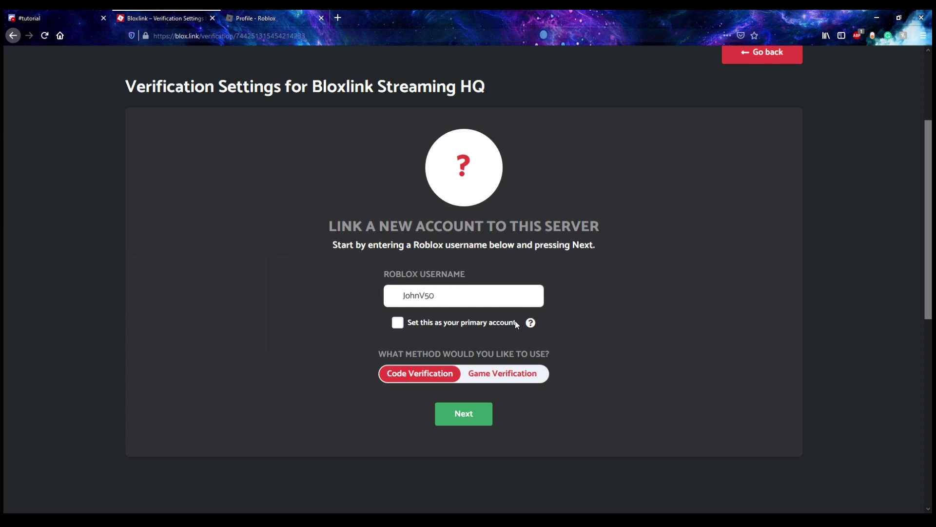
pyautogui.moveTo(535, 323)
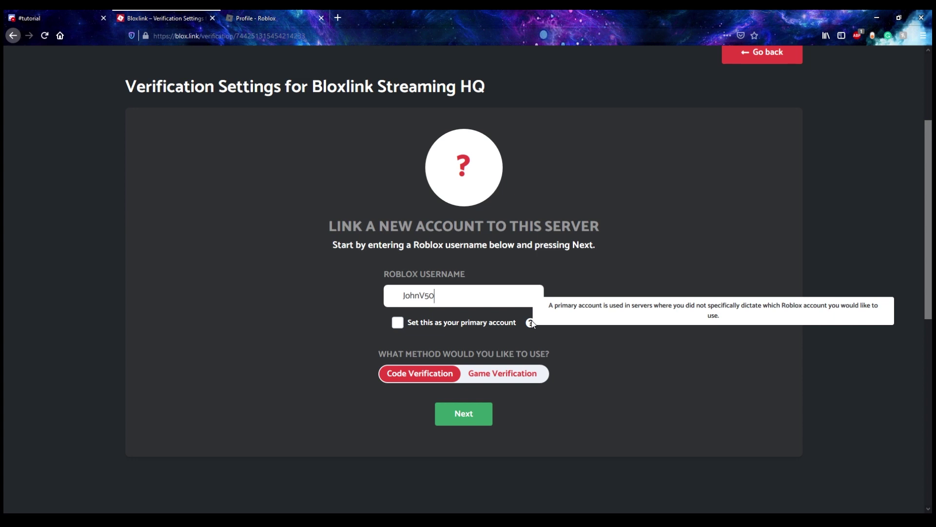
pyautogui.click(396, 328)
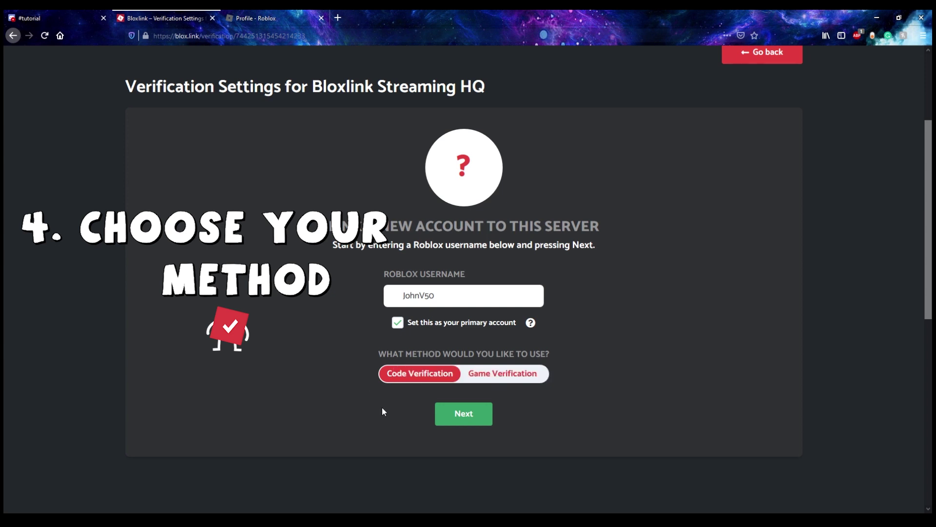
pyautogui.click(463, 418)
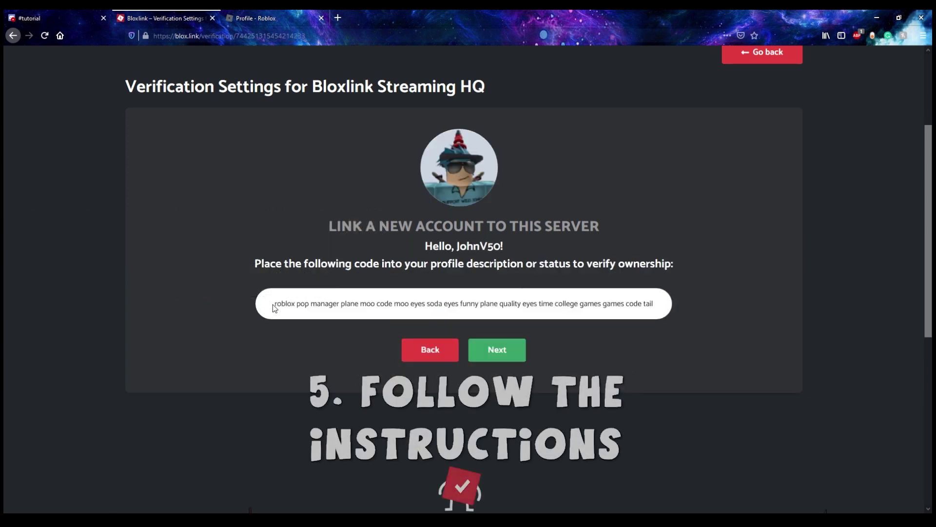
# - Copy the Bloxlink code and save it as the Roblox profile status
pyautogui.moveTo(274, 307); pyautogui.dragTo(656, 315)
pyautogui.hotkey('ctrl', 'c')
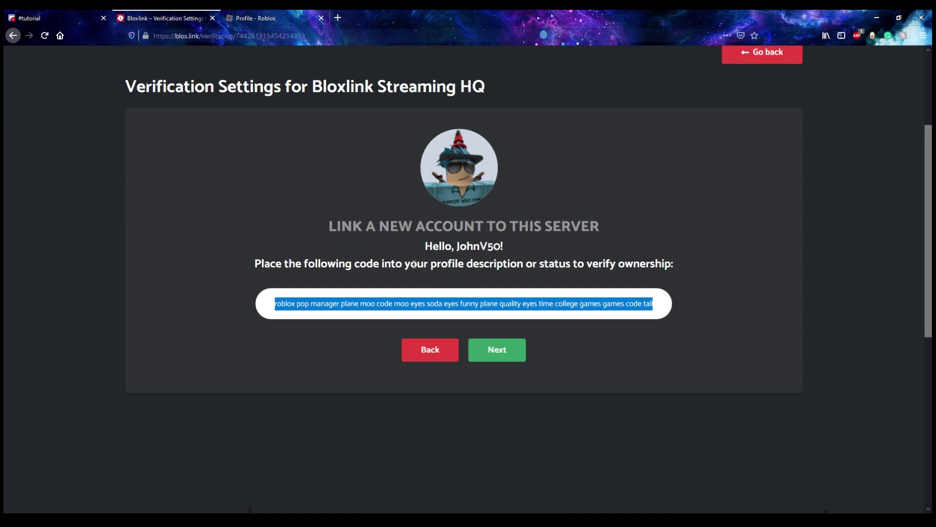
pyautogui.click(282, 18)
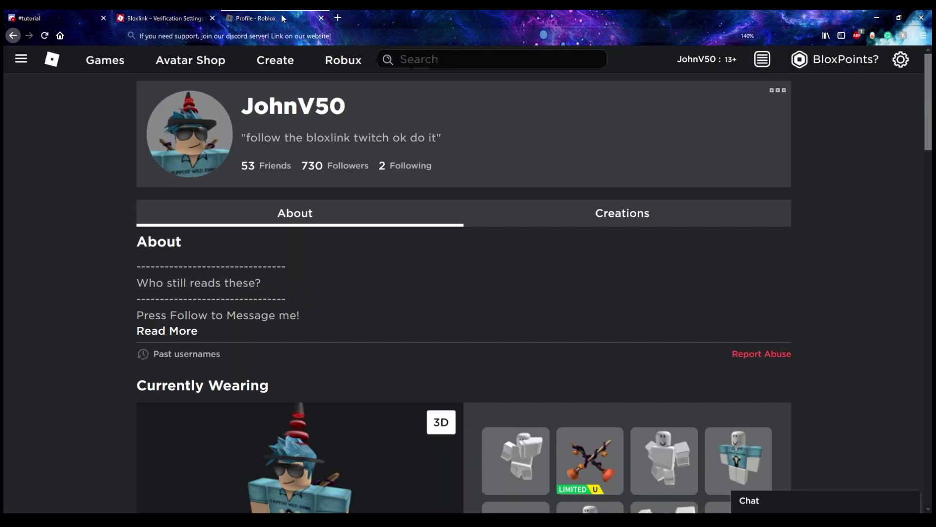
pyautogui.click(780, 96)
pyautogui.click(774, 113)
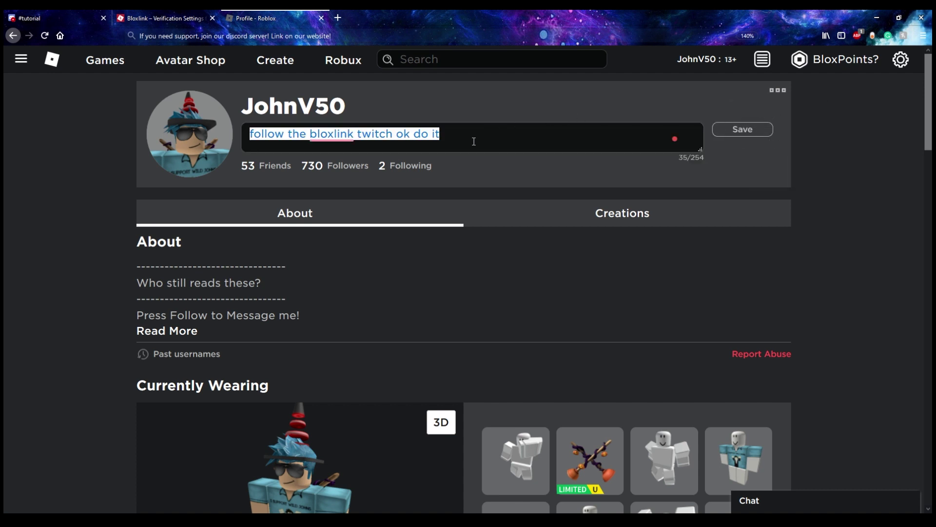
pyautogui.hotkey('ctrl', 'v')
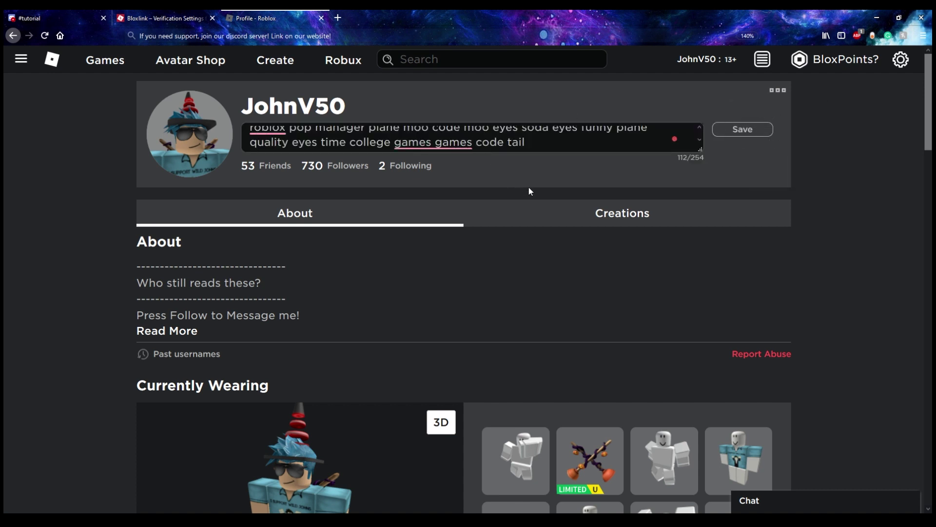
pyautogui.click(717, 128)
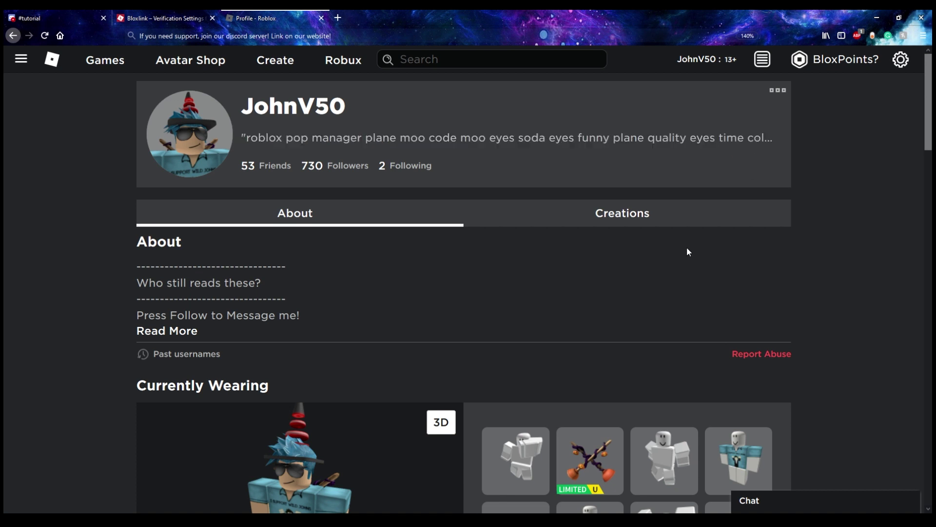
# - Check the code in Bloxlink to finish verification, then return to the Roblox profile
pyautogui.click(164, 20)
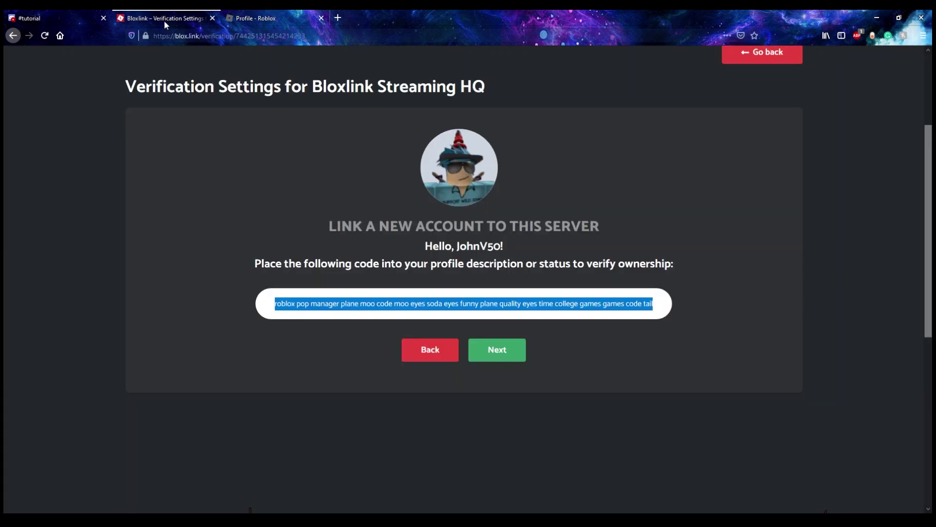
pyautogui.click(505, 349)
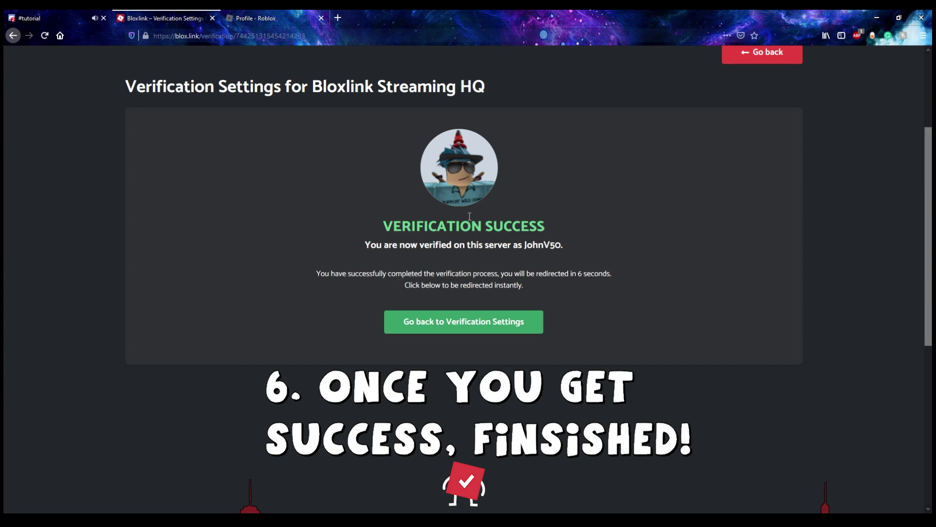
pyautogui.click(256, 18)
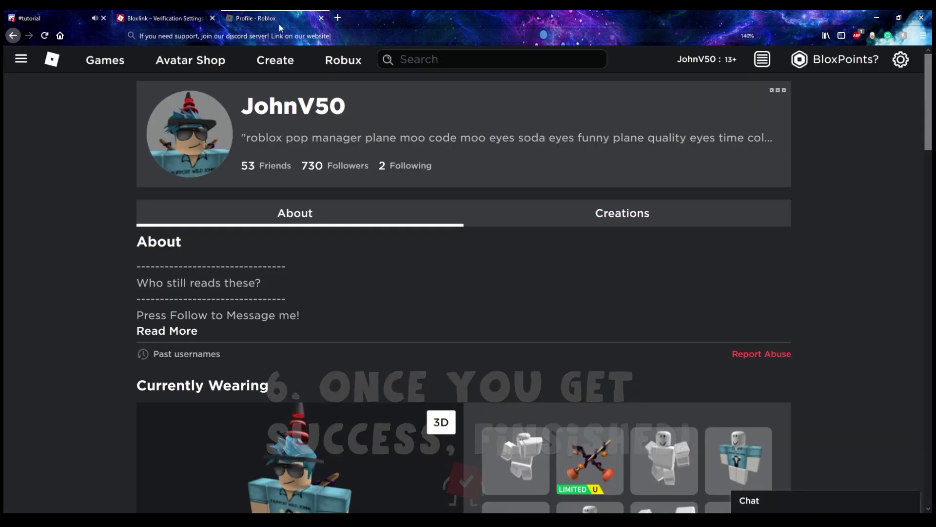
# - Replace the profile status code with 'fewuighwsg' and go back to Bloxlink's verification settings
pyautogui.click(777, 90)
pyautogui.click(773, 118)
pyautogui.write('fewuighwsg')
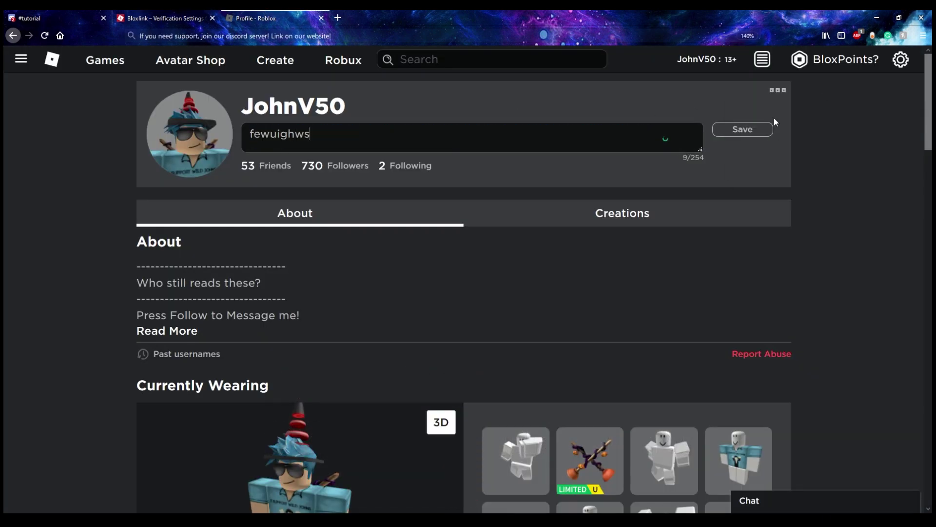
pyautogui.press('Return')
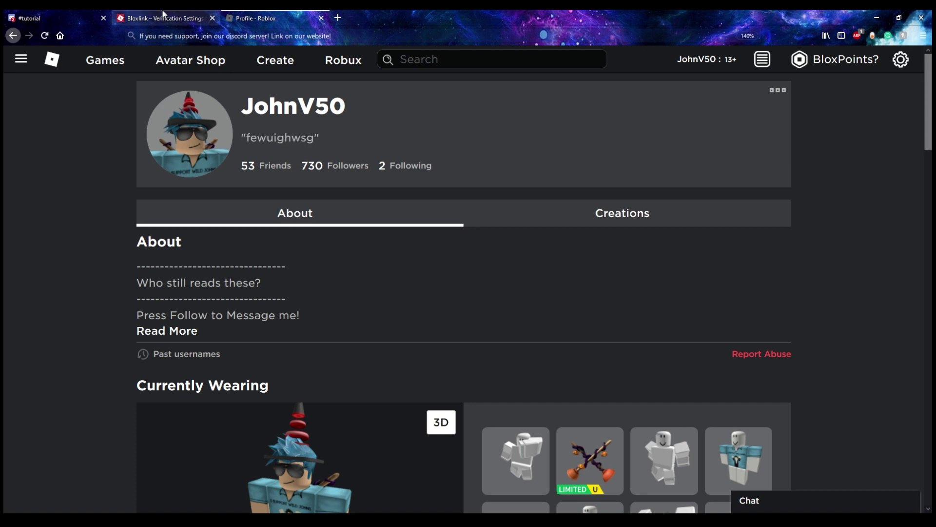
pyautogui.click(164, 18)
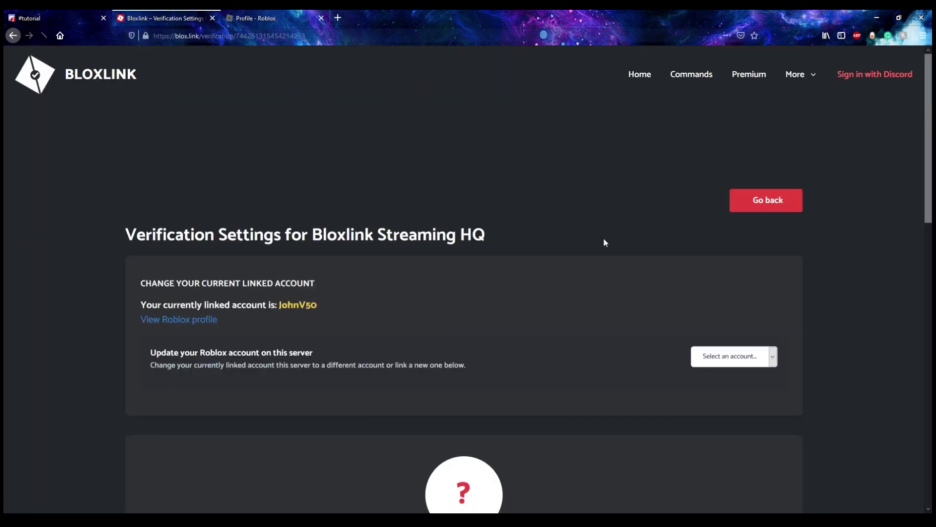
# - Enter JohnV50 for Bloxlink HQ with Game Verification and launch the Roblox verification game
pyautogui.scroll(-1, 211, 322)
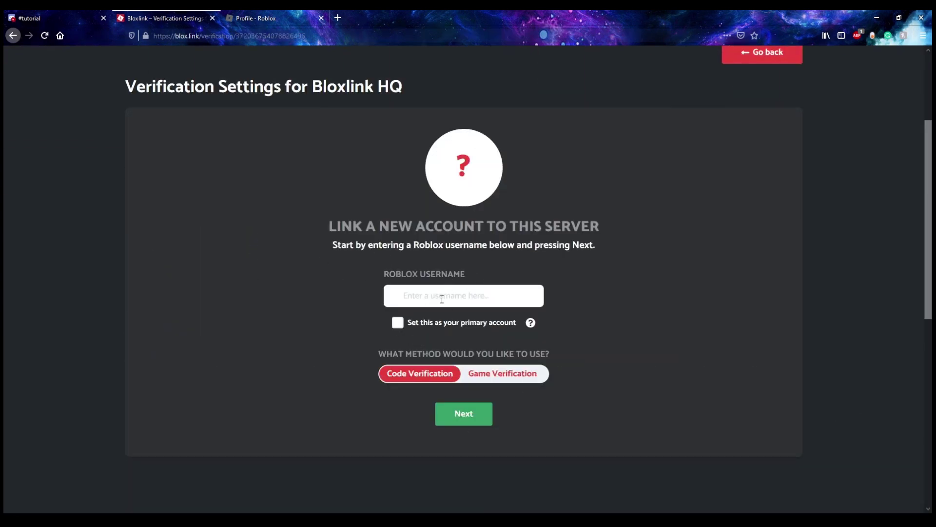
pyautogui.scroll(2, 606, 287)
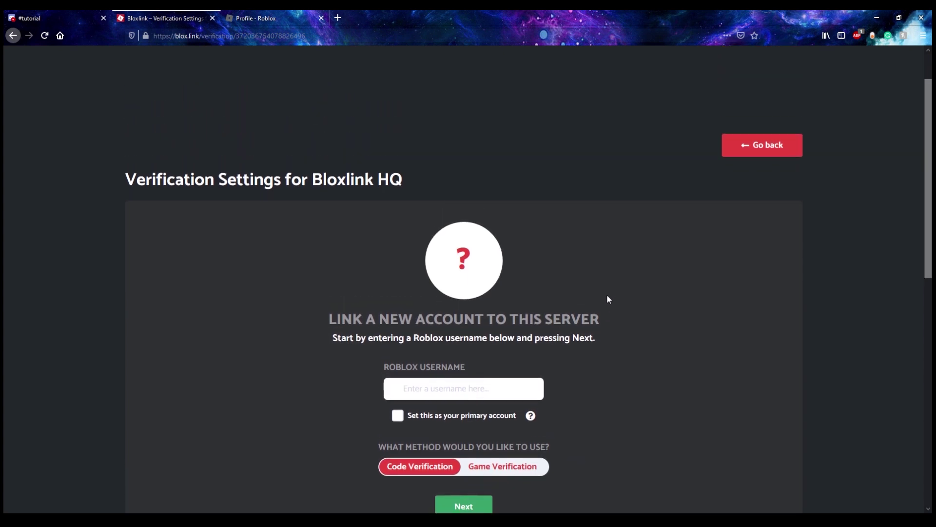
pyautogui.scroll(-2, 585, 244)
pyautogui.click(418, 283)
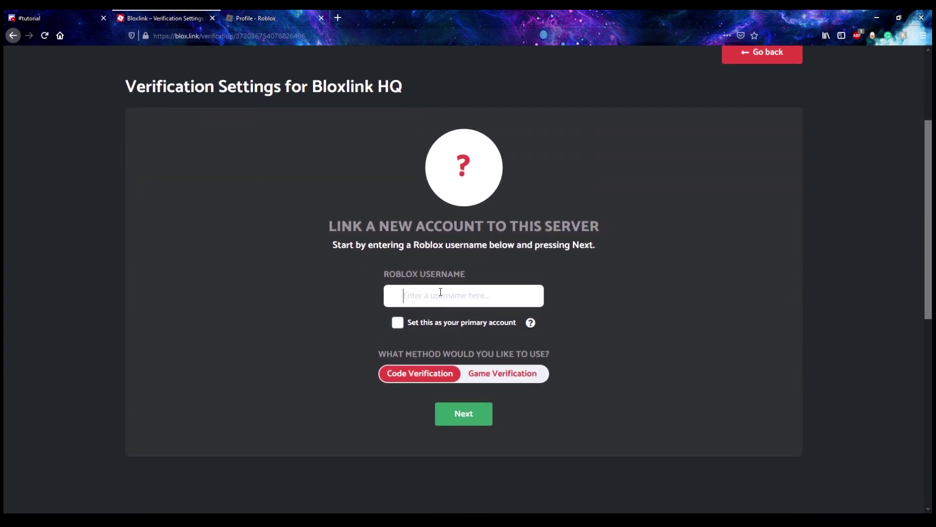
pyautogui.write('JohnV50')
pyautogui.click(481, 376)
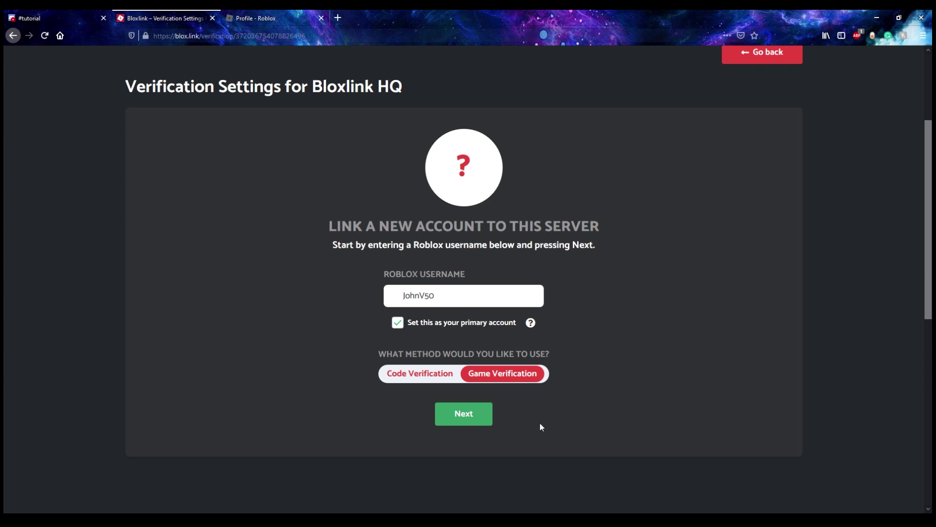
pyautogui.click(464, 421)
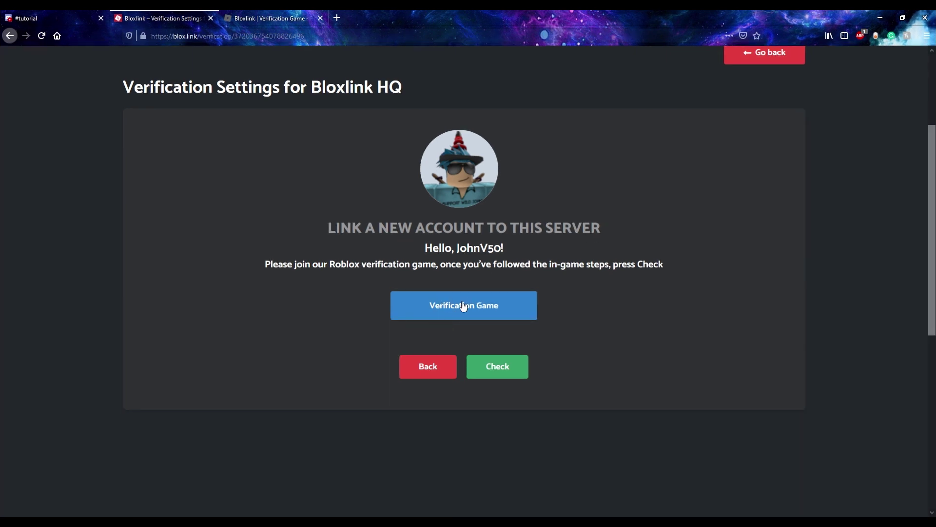
pyautogui.click(470, 305)
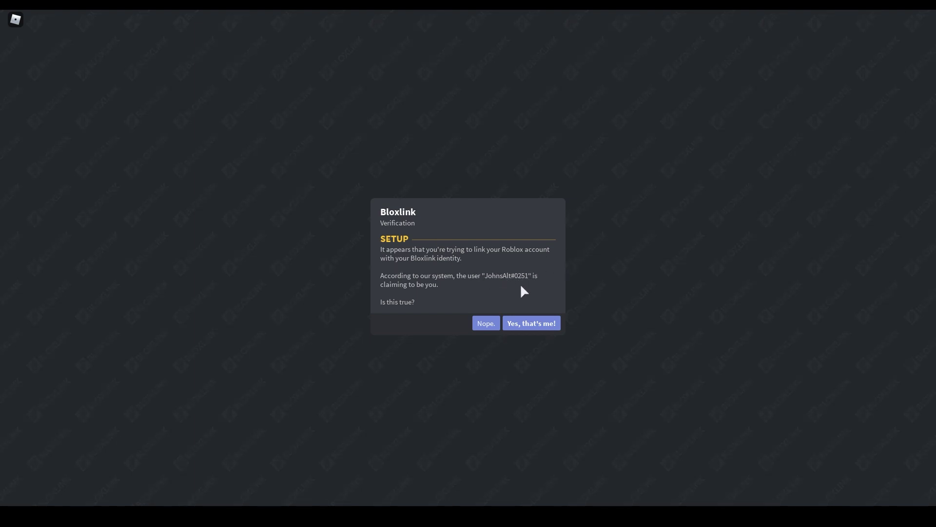
# - Answer 'Yes, that's me!' in the Bloxlink Verification Game dialog
pyautogui.click(544, 322)
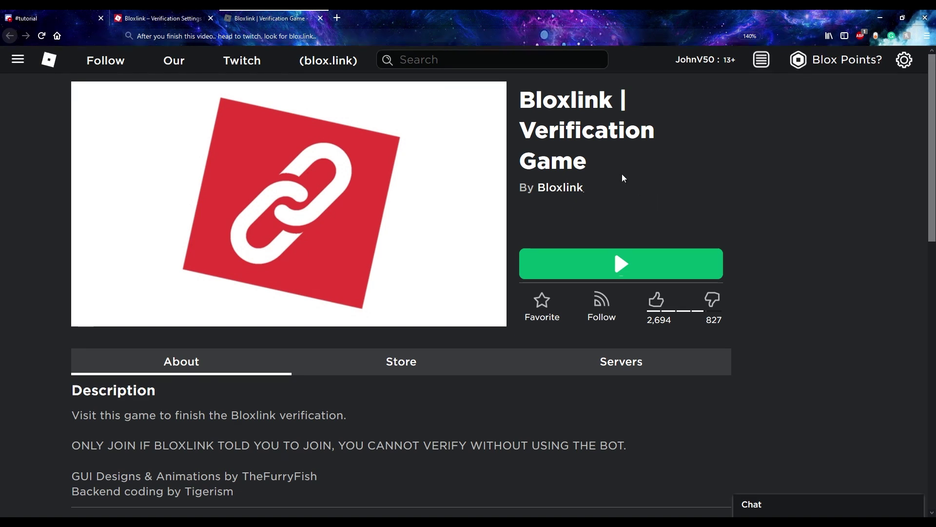
# - Check the game verification in Bloxlink until Verification Success shows, then return to #tutorial
pyautogui.click(162, 15)
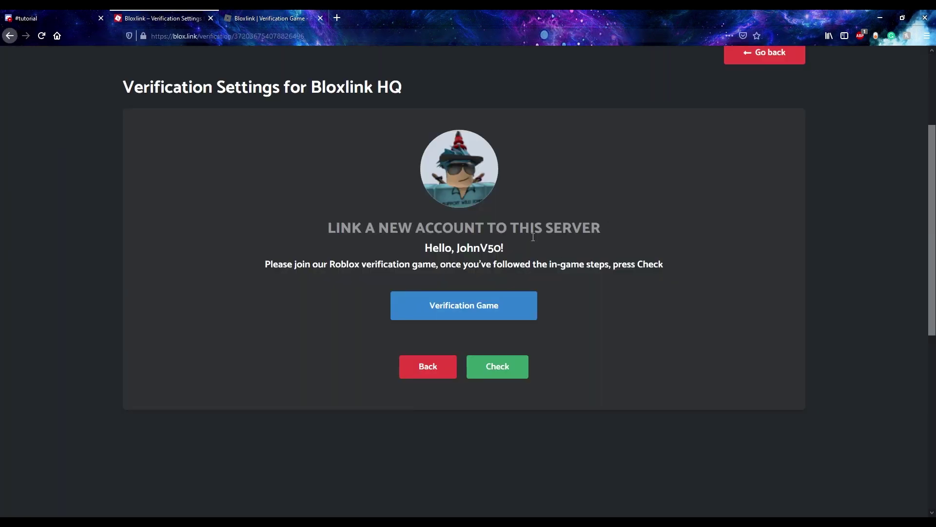
pyautogui.click(503, 372)
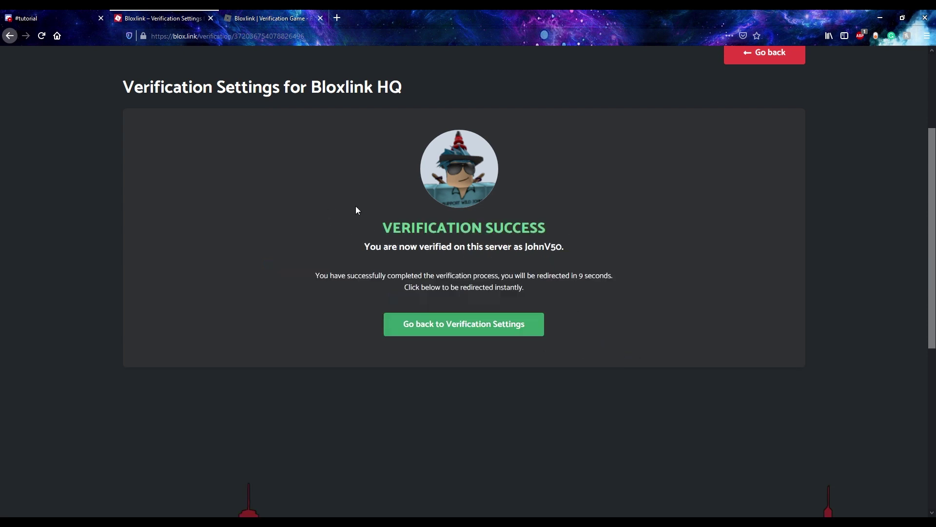
pyautogui.moveTo(383, 228); pyautogui.dragTo(396, 247)
pyautogui.click(600, 232)
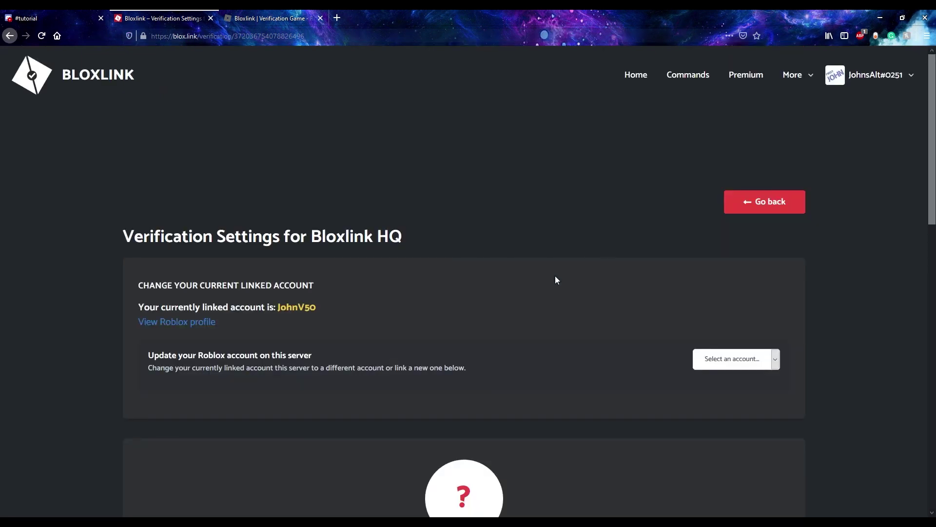
pyautogui.scroll(-1, 490, 263)
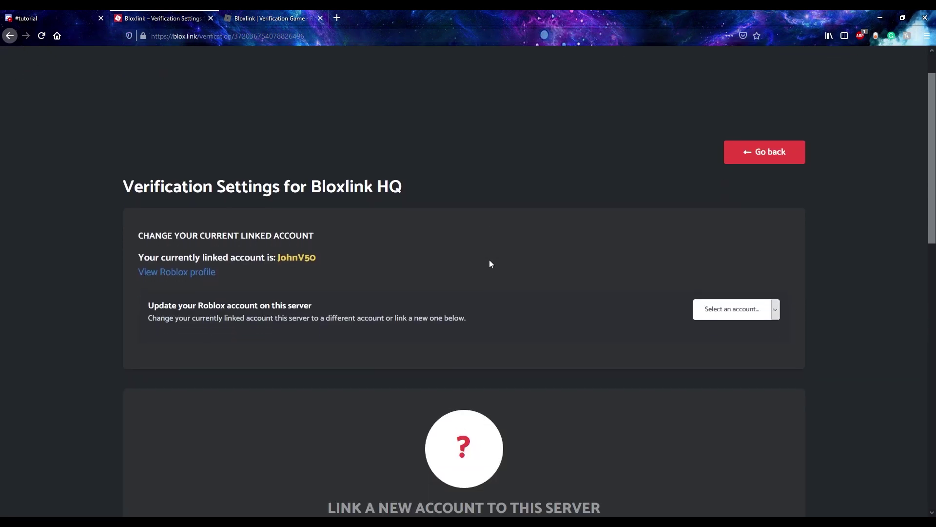
pyautogui.scroll(1, 489, 264)
pyautogui.scroll(-1, 439, 263)
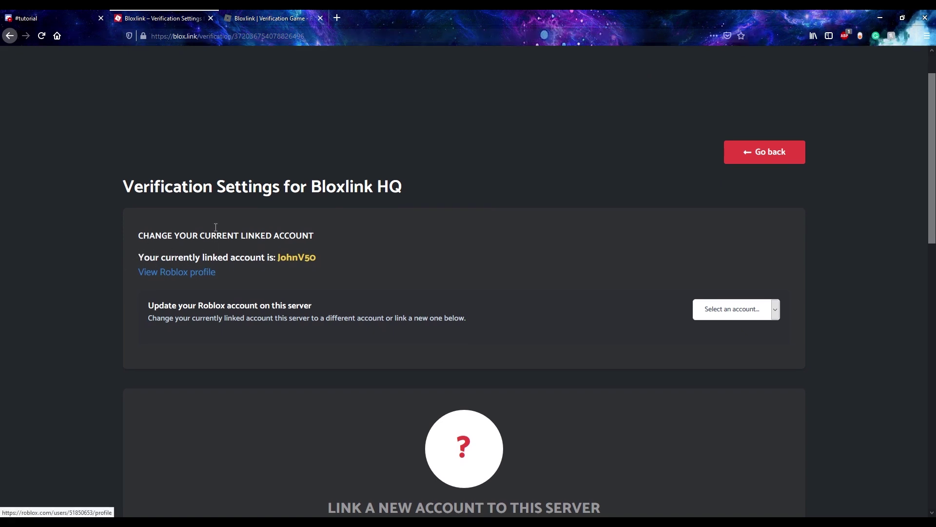
pyautogui.click(29, 18)
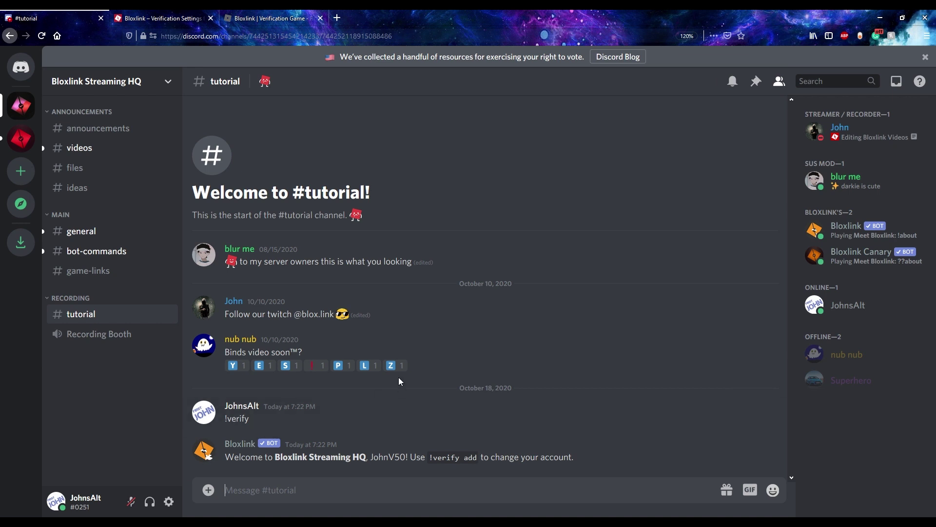
pyautogui.write('@bloxli')
pyautogui.press('Tab')
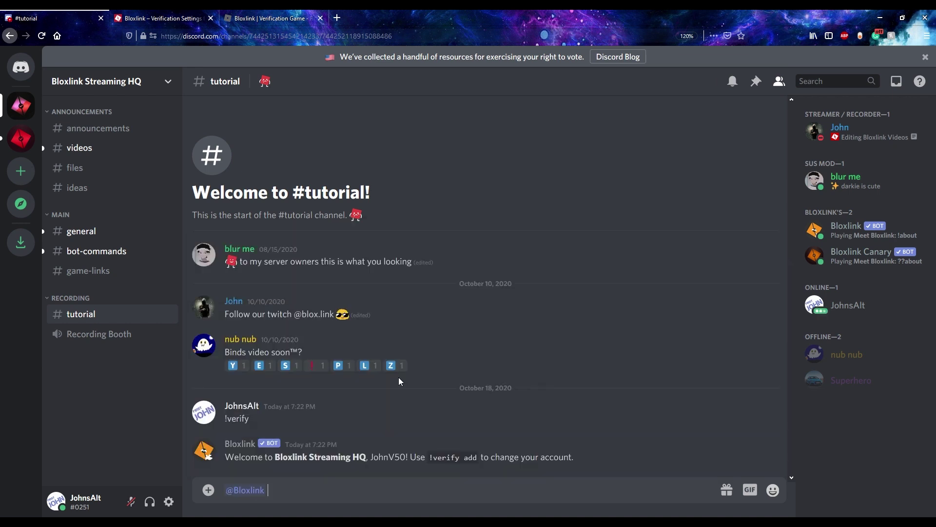
pyautogui.write('getrole')
pyautogui.press('Return')
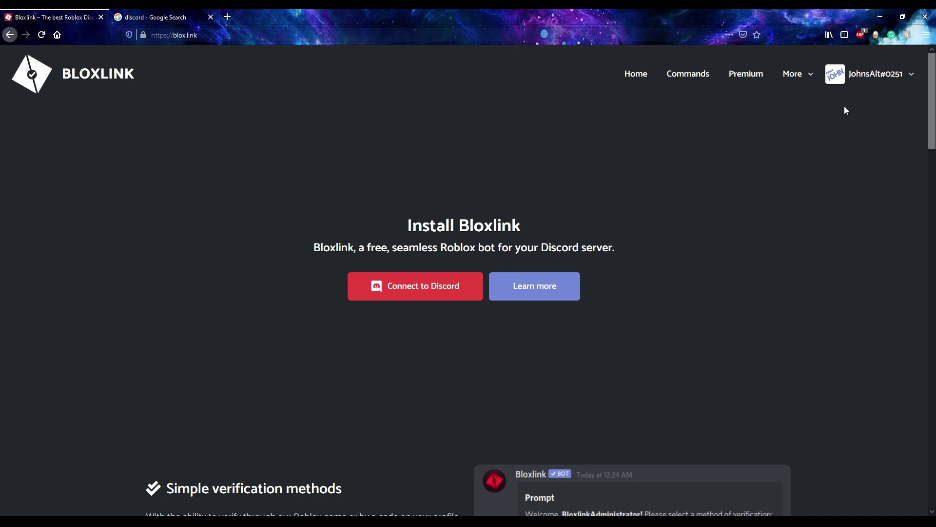
# - Log out of the Bloxlink website and open the Discord web app from the discord.com search result
pyautogui.click(894, 86)
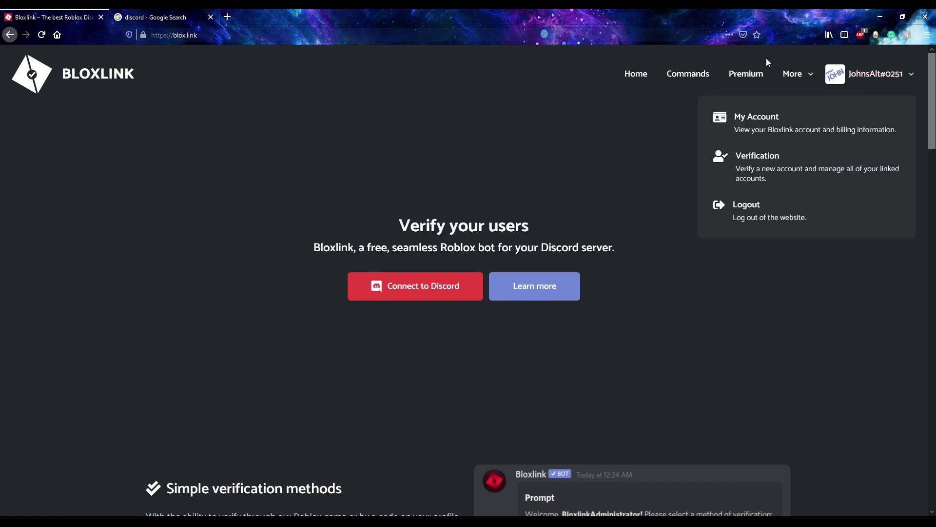
pyautogui.click(746, 205)
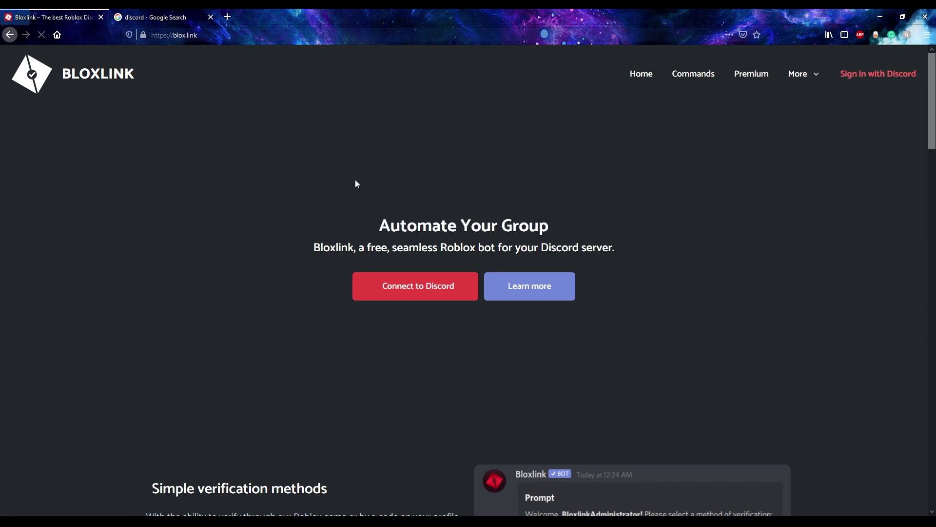
pyautogui.click(156, 18)
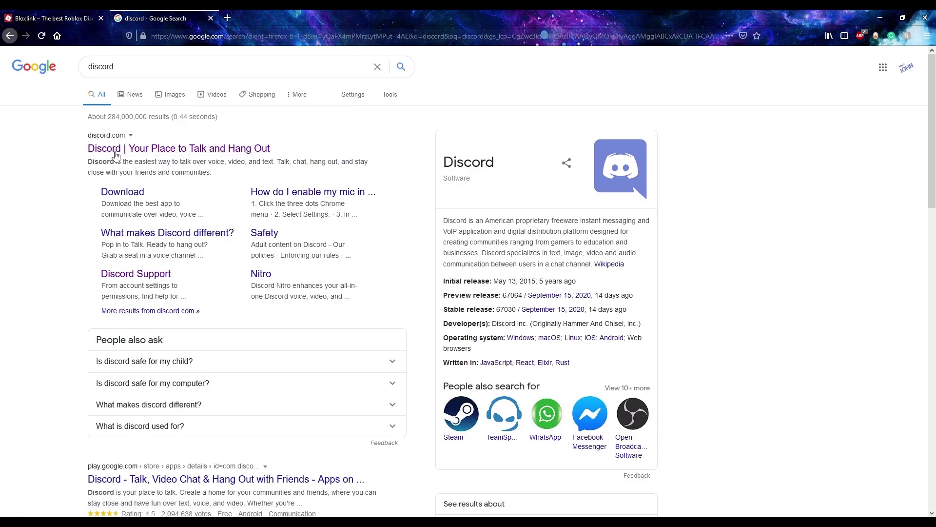
pyautogui.click(139, 147)
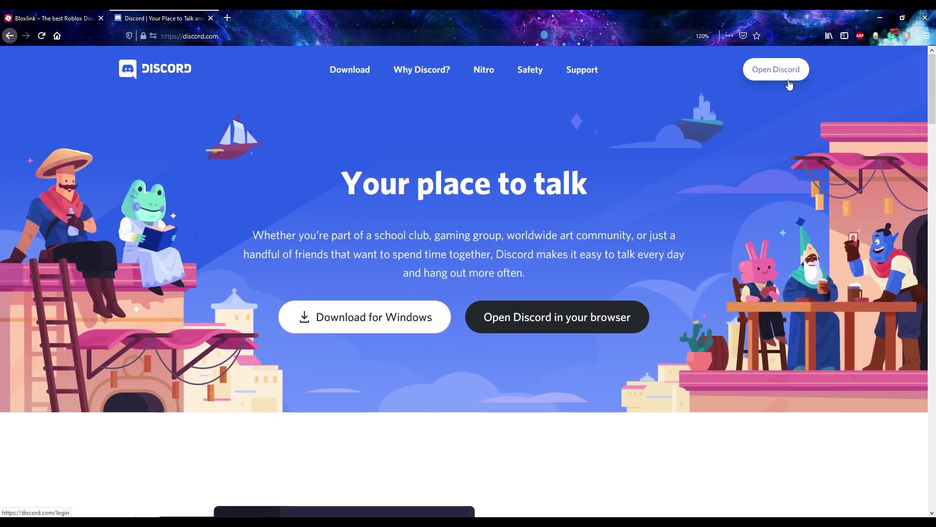
pyautogui.click(773, 68)
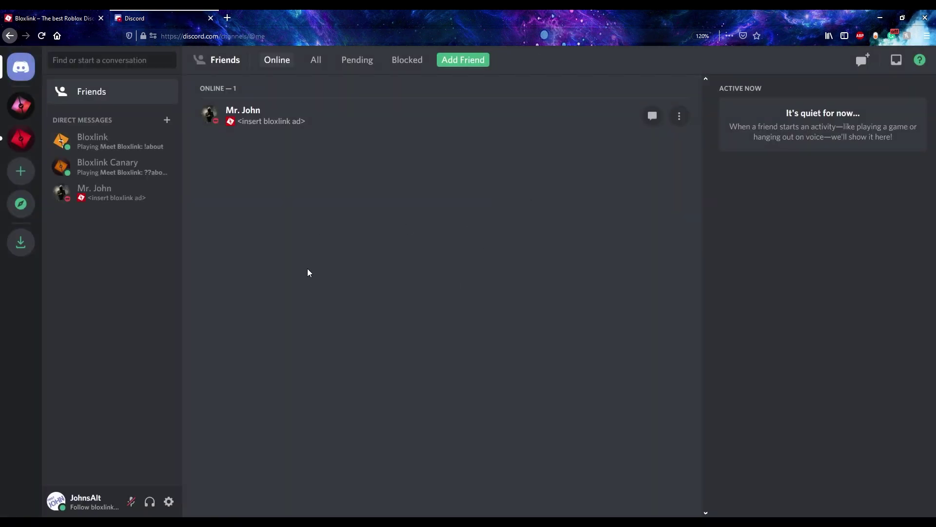
# - Log out of Discord from User Settings and confirm the Log Out dialog
pyautogui.click(167, 502)
pyautogui.scroll(-2, 244, 397)
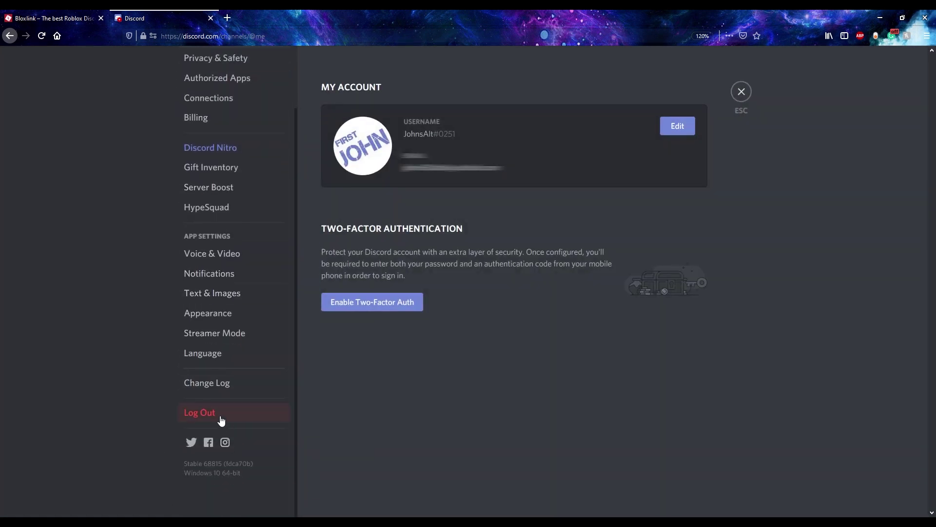
pyautogui.click(220, 418)
pyautogui.click(560, 319)
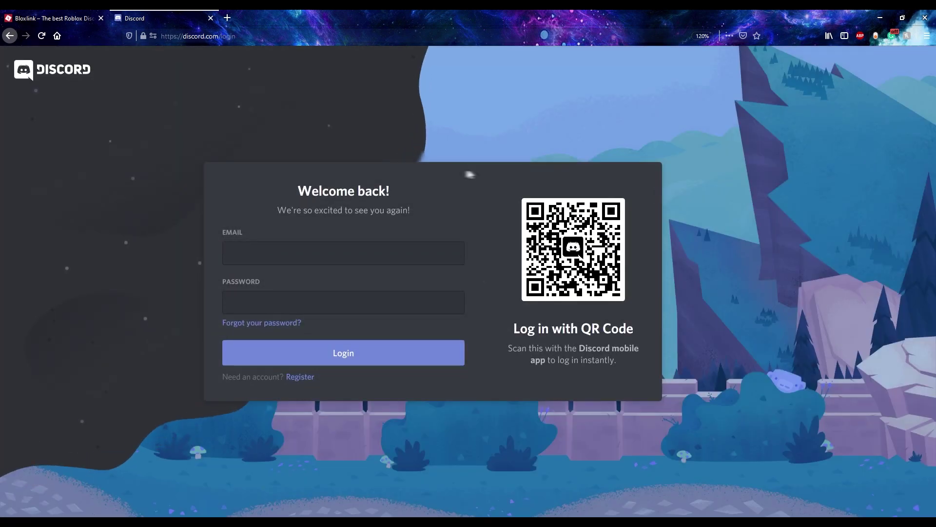
# - Log back into Discord with the account e-mail and password, then authorize Bloxlink's Discord sign-in
pyautogui.click(338, 247)
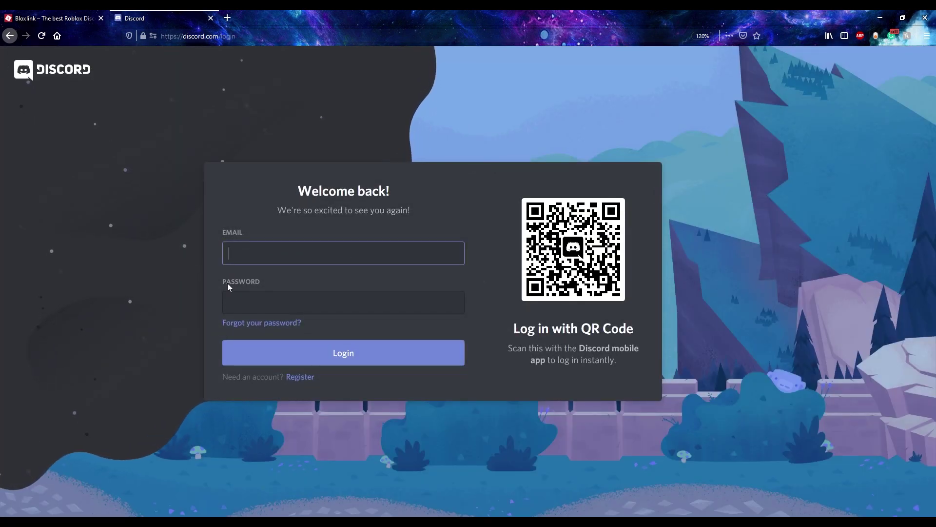
pyautogui.click(230, 299)
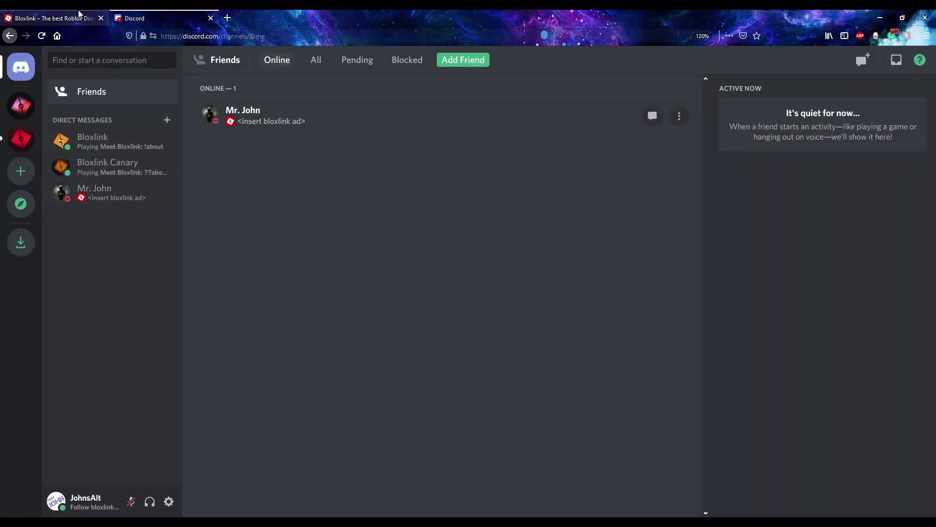
pyautogui.click(93, 18)
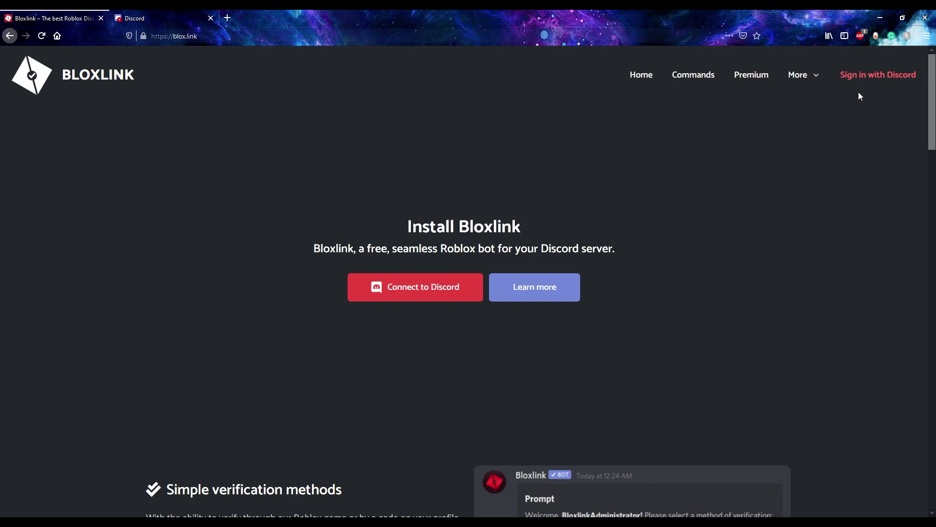
pyautogui.click(867, 77)
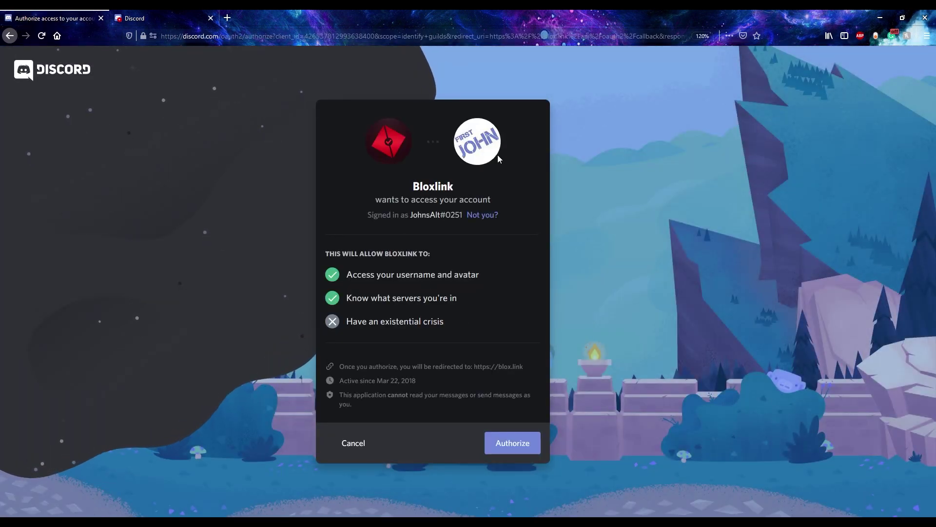
pyautogui.click(528, 447)
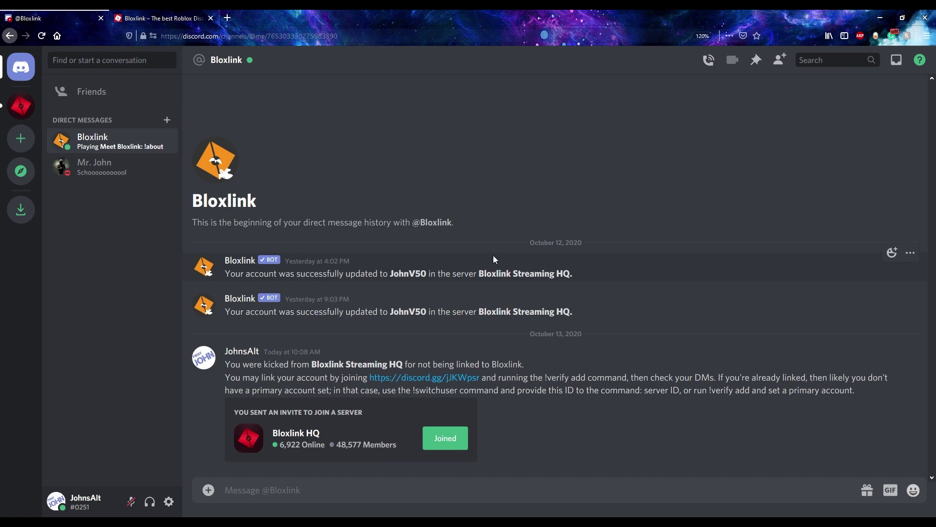
pyautogui.moveTo(225, 364); pyautogui.dragTo(526, 367)
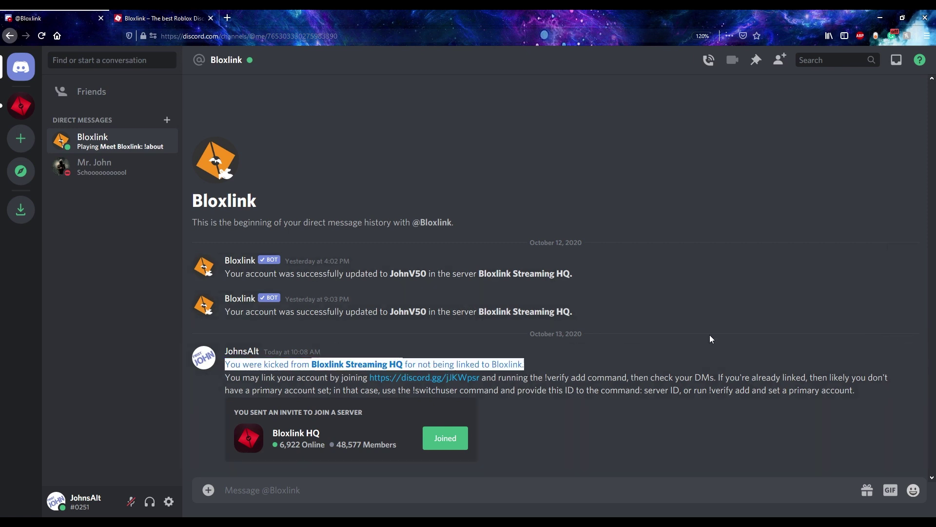
pyautogui.click(619, 292)
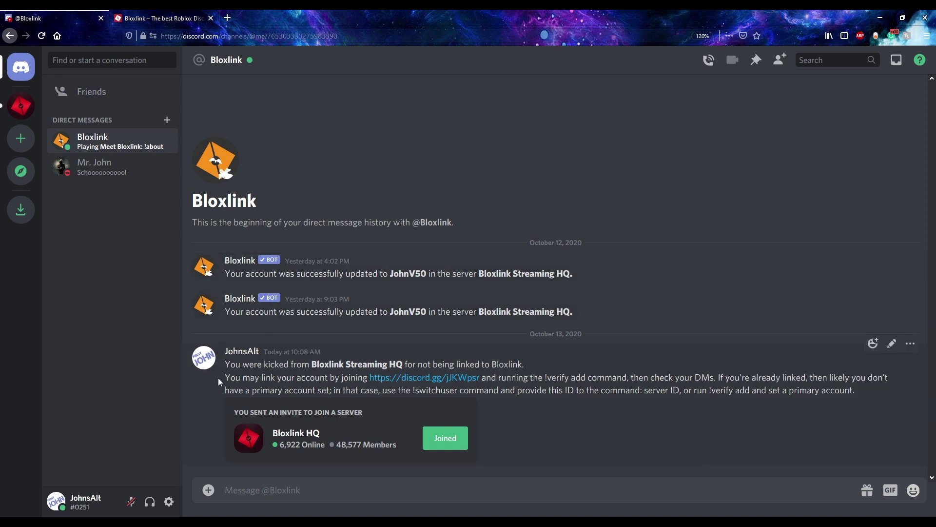
pyautogui.click(151, 18)
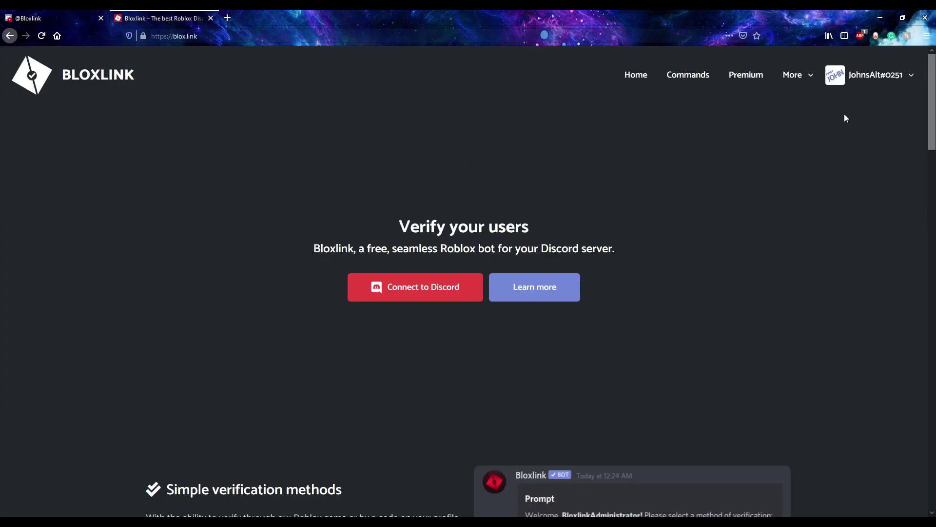
# - Make JohnV50 the primary Roblox account under My Account, then return to the Discord tab
pyautogui.click(882, 85)
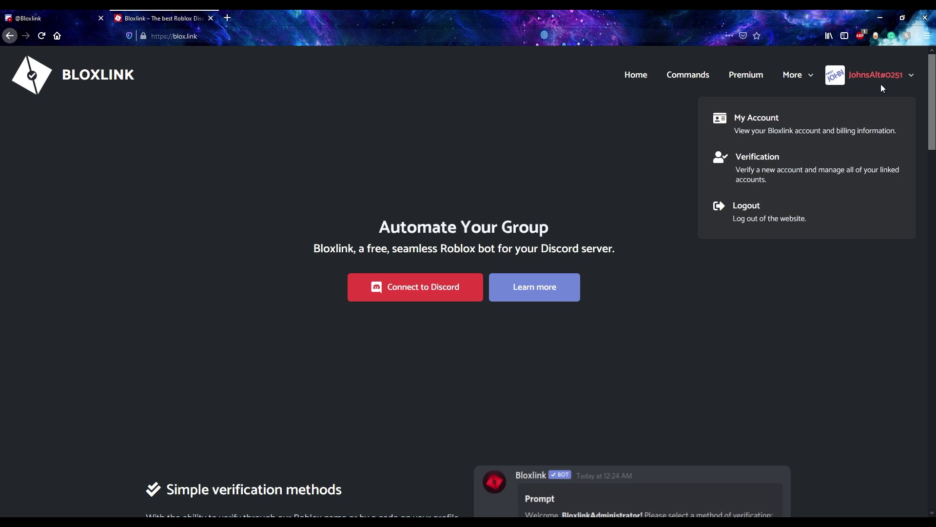
pyautogui.click(861, 125)
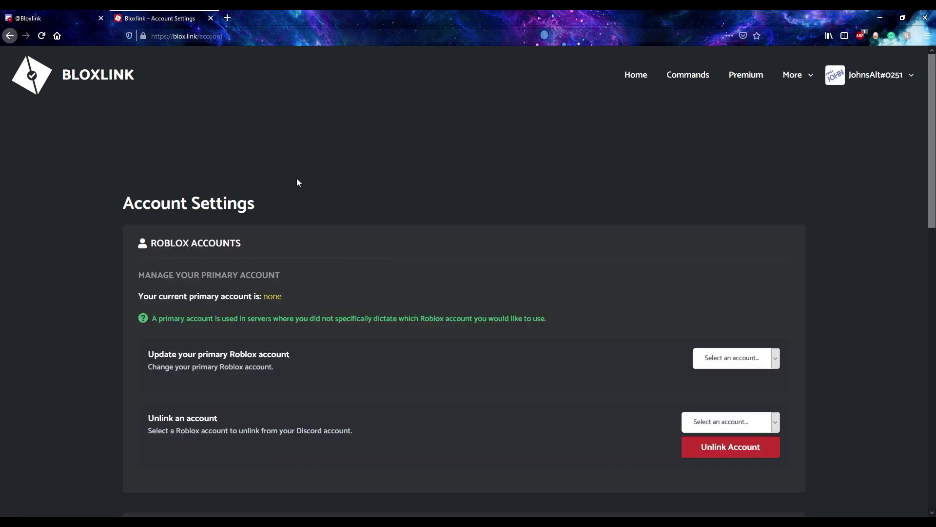
pyautogui.scroll(-1, 265, 267)
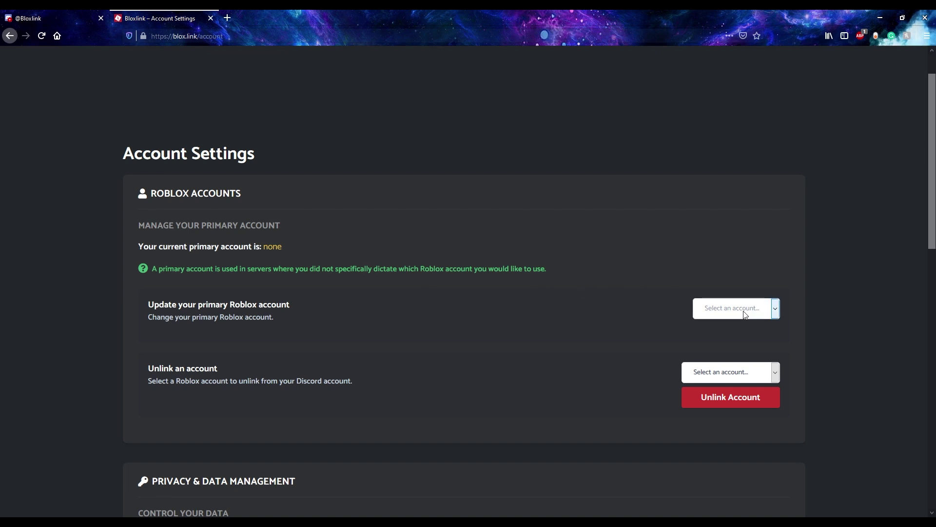
pyautogui.click(728, 340)
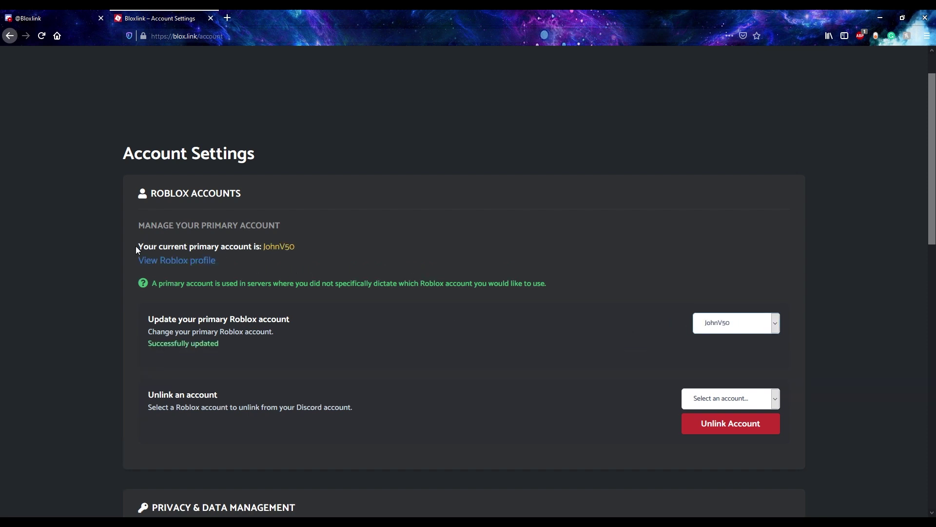
pyautogui.moveTo(135, 246); pyautogui.dragTo(353, 243)
pyautogui.click(358, 245)
pyautogui.scroll(2, 366, 311)
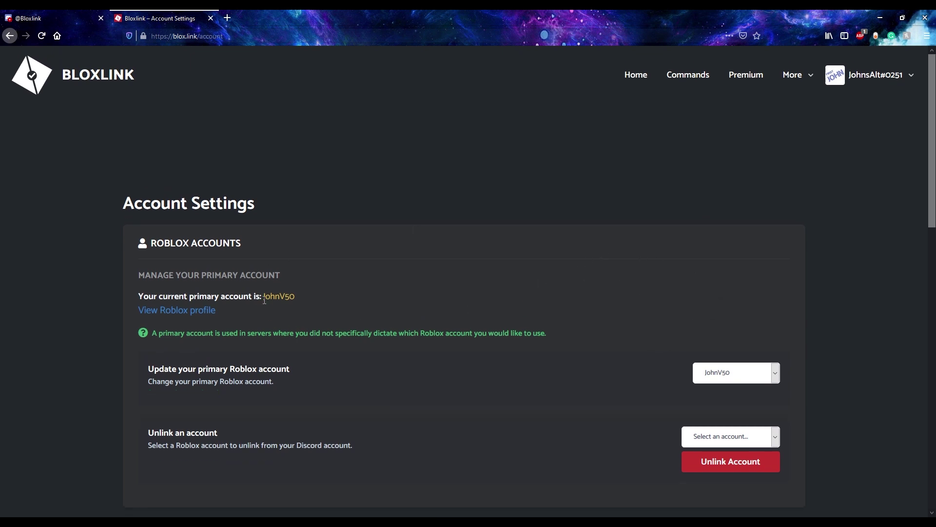
pyautogui.scroll(-2, 361, 337)
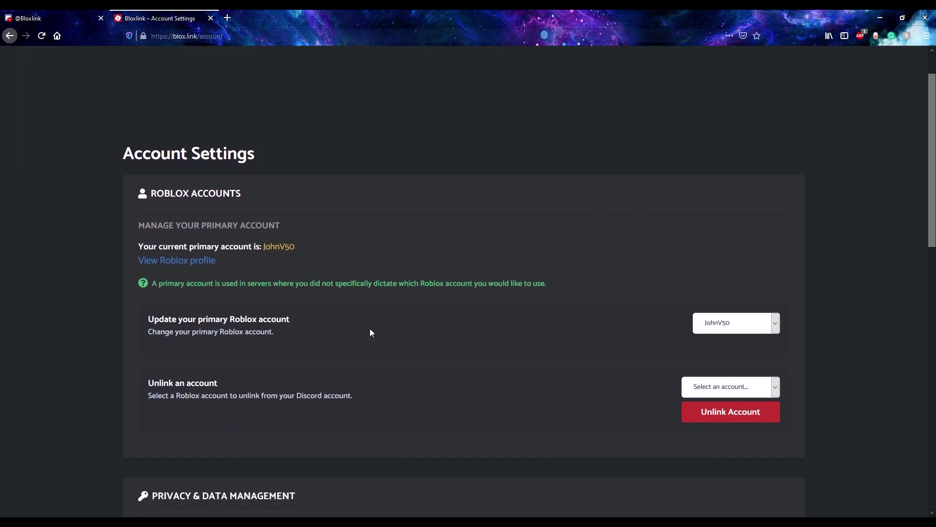
pyautogui.click(68, 18)
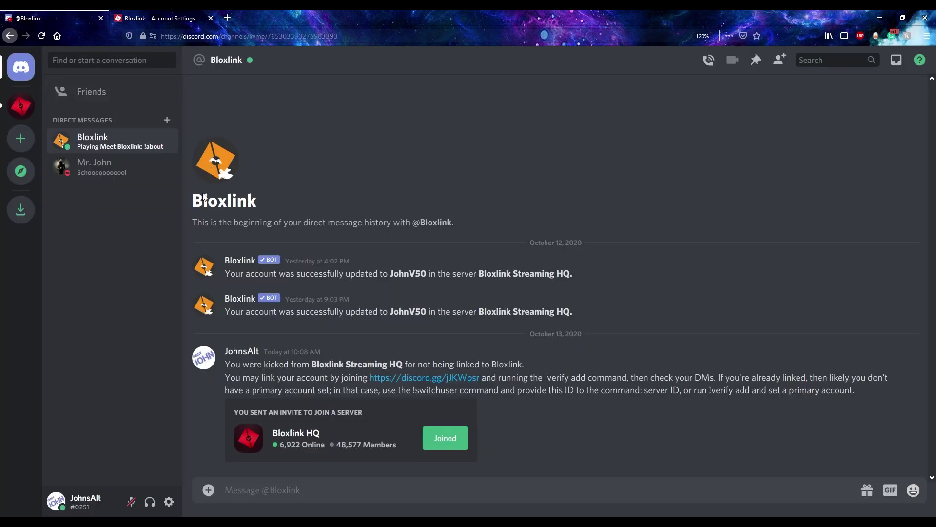
# - Open the direct message holding the invite and join the Bloxlink Streaming HQ server
pyautogui.click(112, 167)
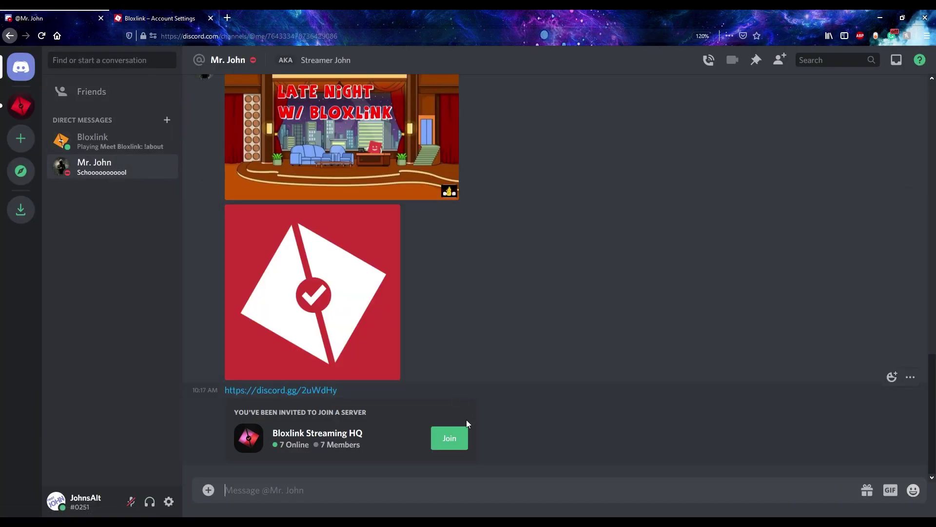
pyautogui.click(459, 439)
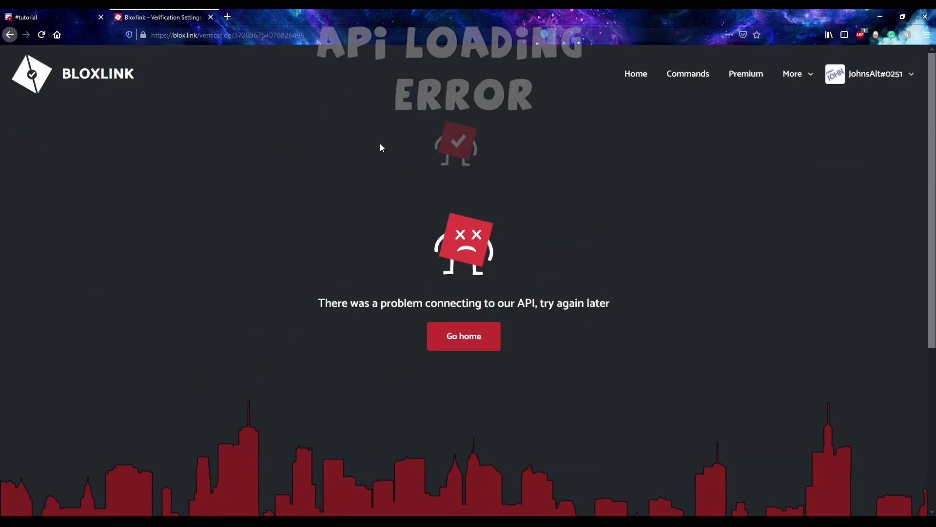
# - Log out of Bloxlink and sign in again with Discord, authorizing access
pyautogui.moveTo(317, 304); pyautogui.dragTo(610, 297)
pyautogui.click(628, 287)
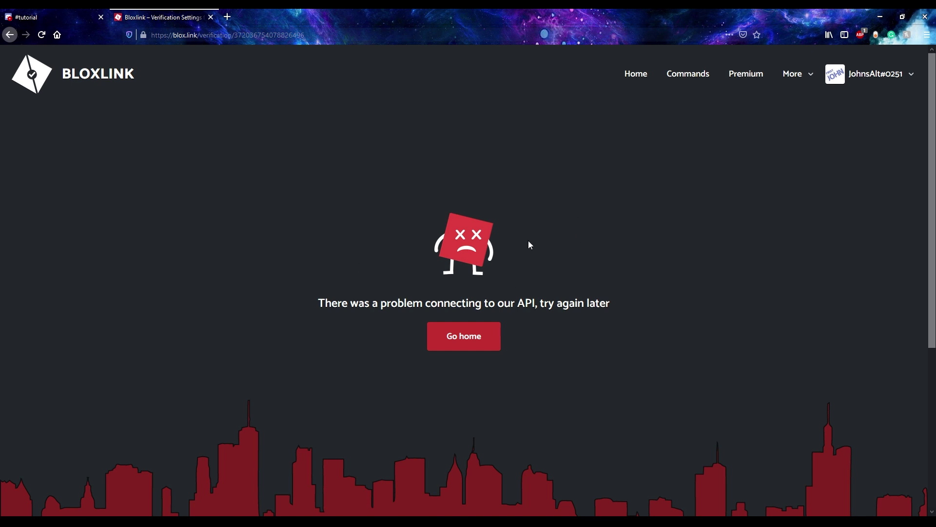
pyautogui.click(900, 78)
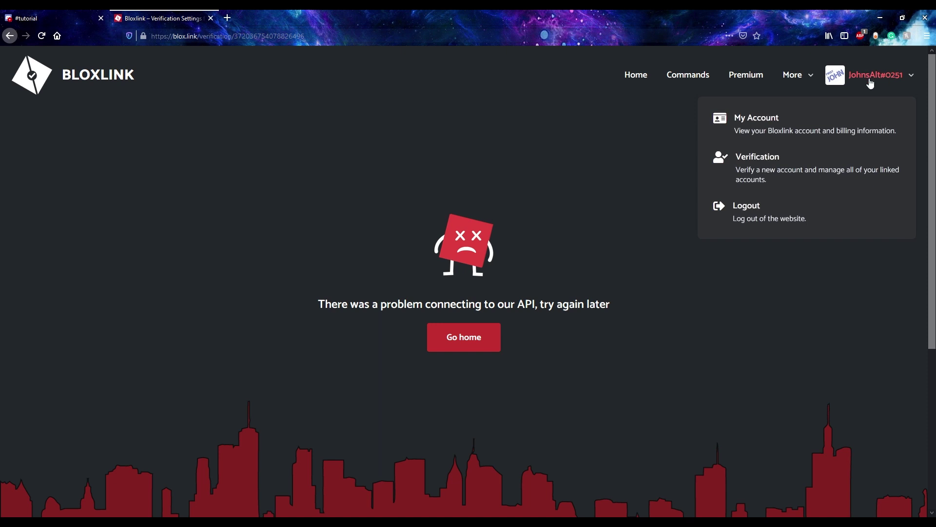
pyautogui.click(765, 214)
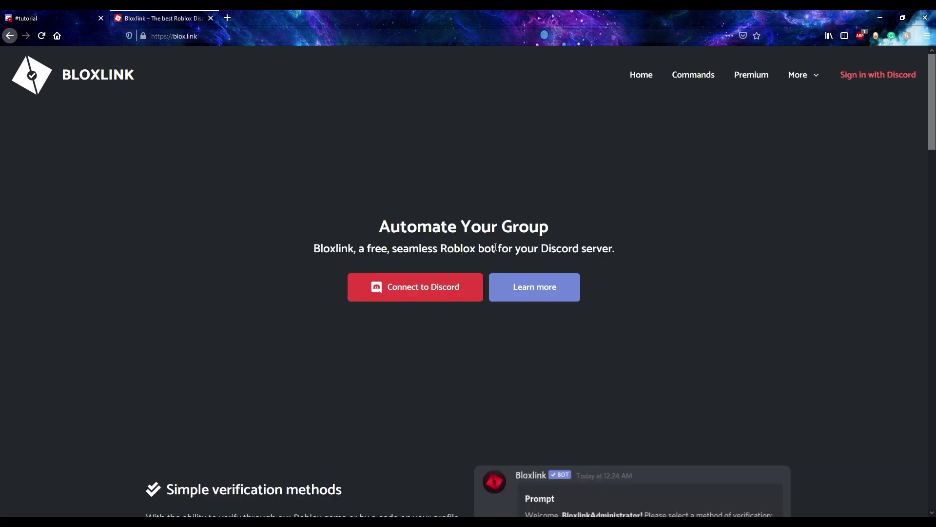
pyautogui.click(878, 75)
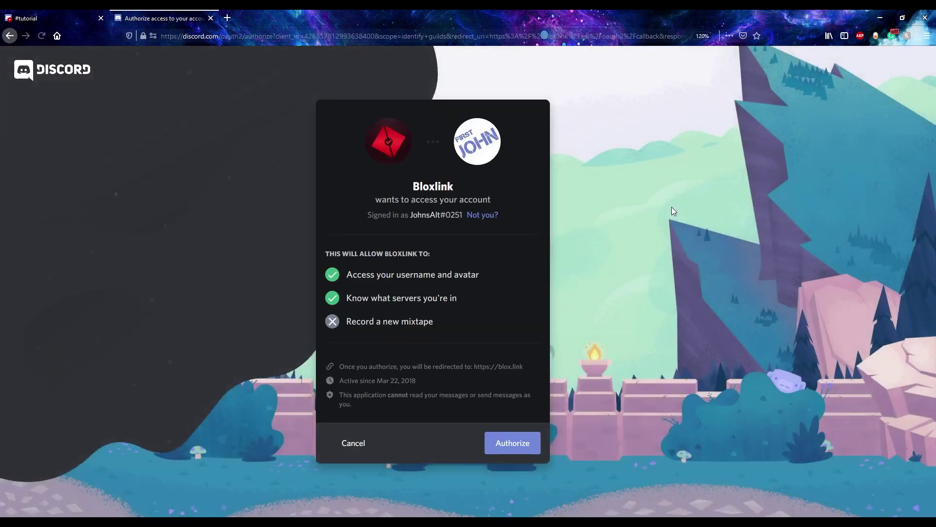
pyautogui.click(512, 442)
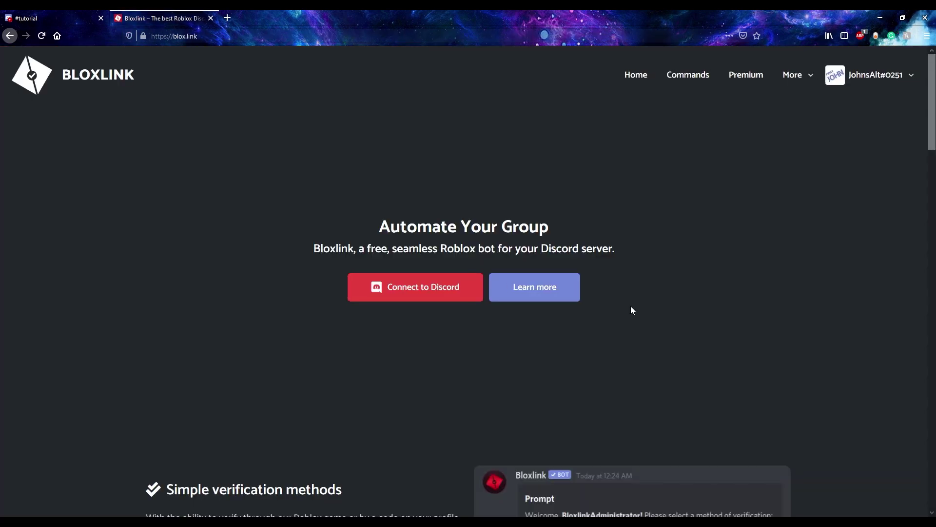
# - Review the Bloxlink HQ verification settings showing the currently linked account
pyautogui.click(856, 79)
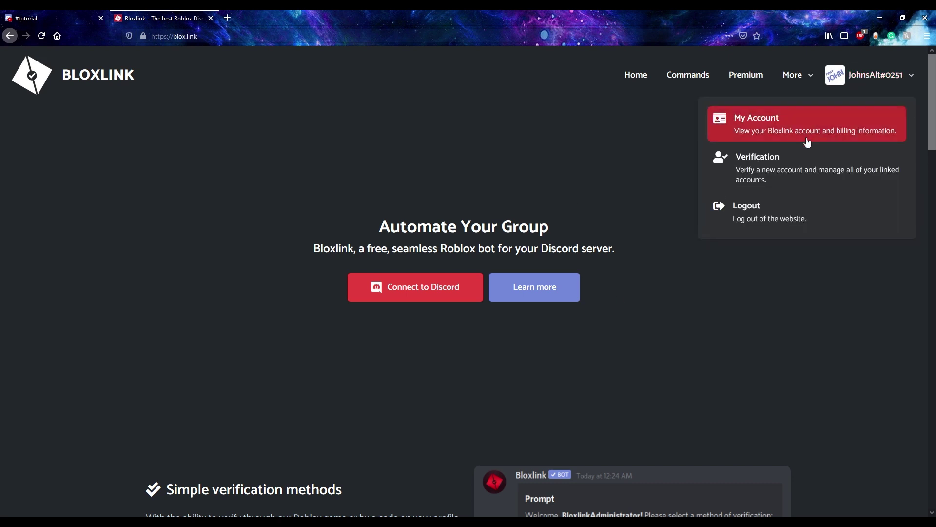
pyautogui.click(783, 168)
pyautogui.click(174, 231)
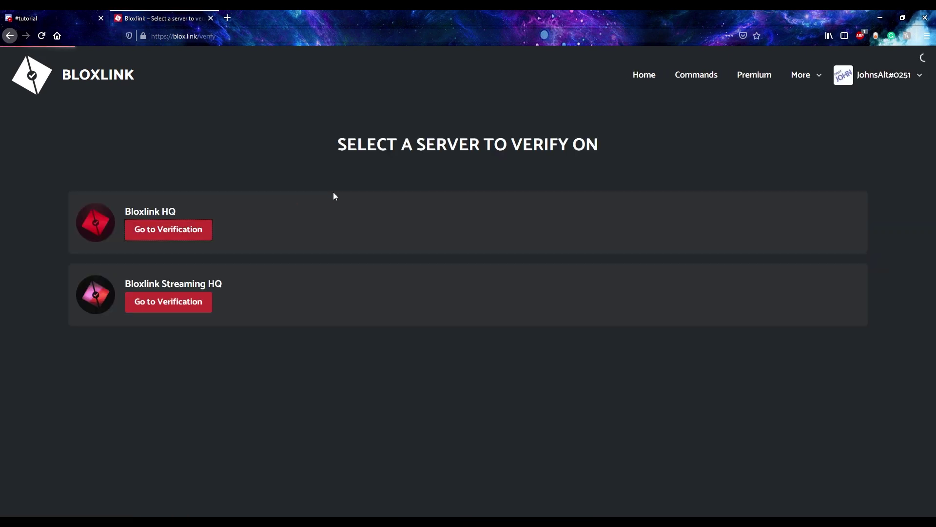
pyautogui.scroll(-5, 209, 254)
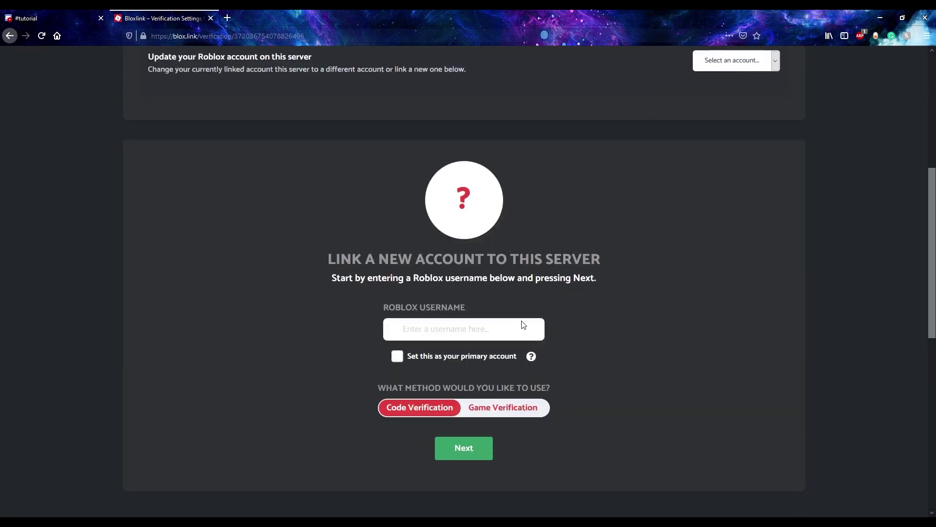
pyautogui.scroll(5, 434, 308)
pyautogui.scroll(1, 436, 293)
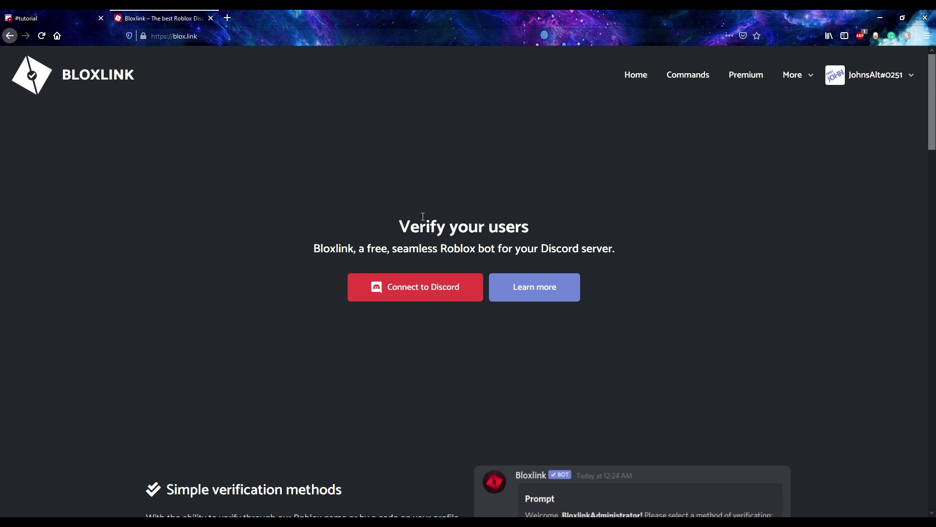
# - Open the verification settings for Bloxlink Streaming HQ from the Verification list
pyautogui.click(902, 81)
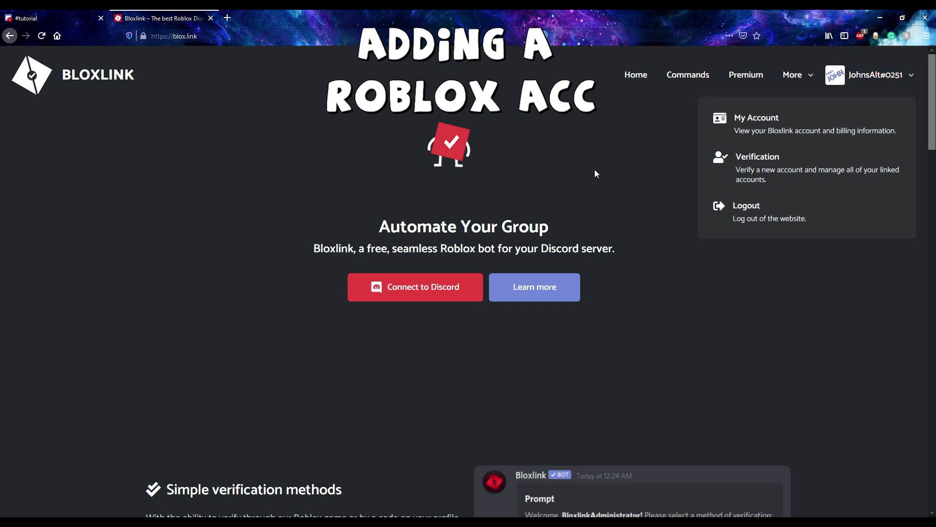
pyautogui.click(734, 187)
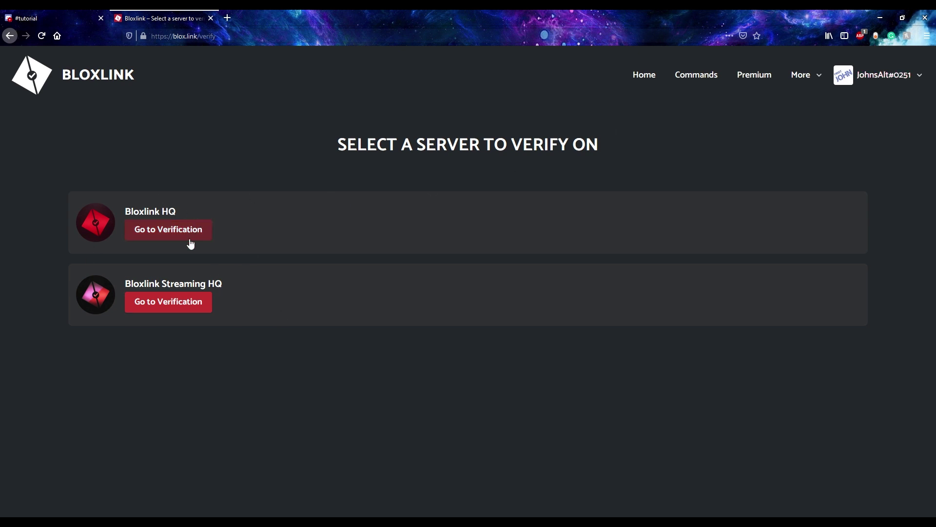
pyautogui.click(180, 302)
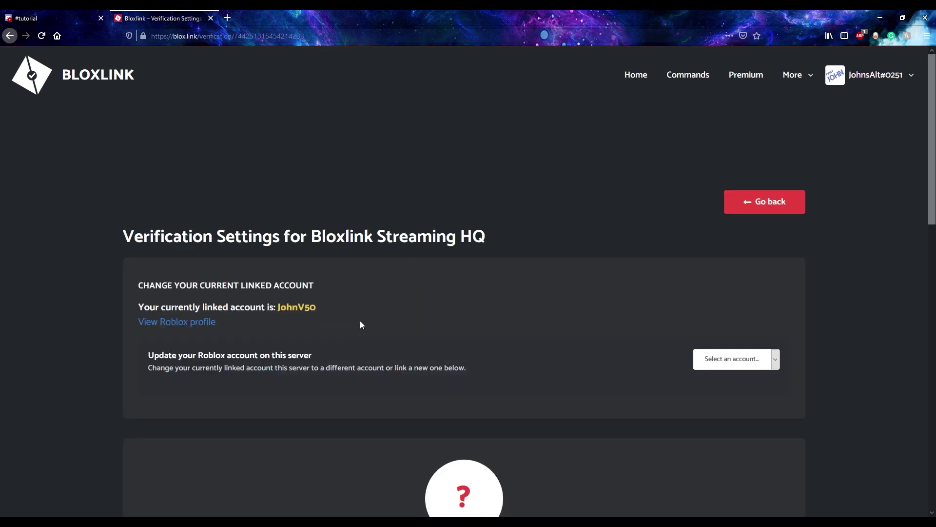
pyautogui.scroll(-6, 360, 320)
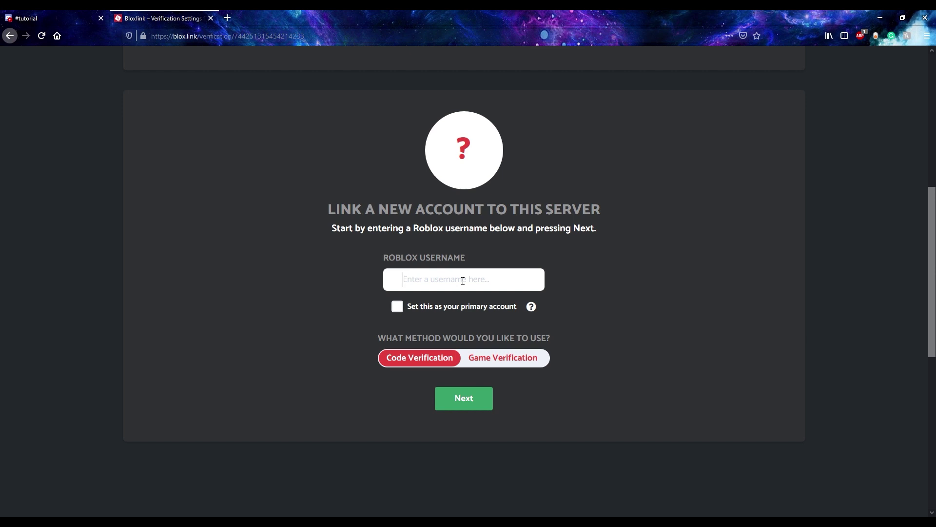
# - Enter 'Username' as the new Roblox account and tick 'Set this as your primary account'
pyautogui.write('Username')
pyautogui.click(399, 308)
pyautogui.moveTo(532, 312)
pyautogui.scroll(5, 591, 288)
pyautogui.moveTo(316, 138); pyautogui.dragTo(494, 131)
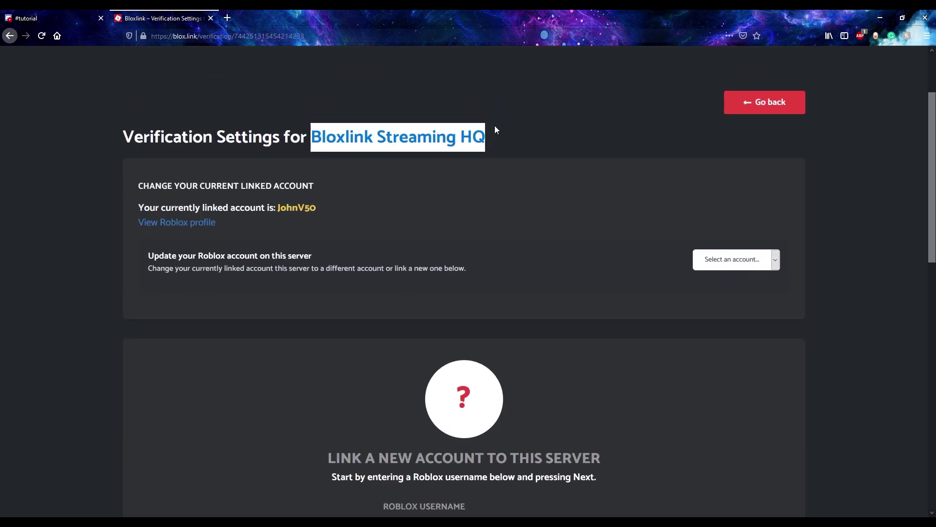
pyautogui.click(536, 151)
pyautogui.scroll(-3, 537, 222)
pyautogui.scroll(-1, 527, 327)
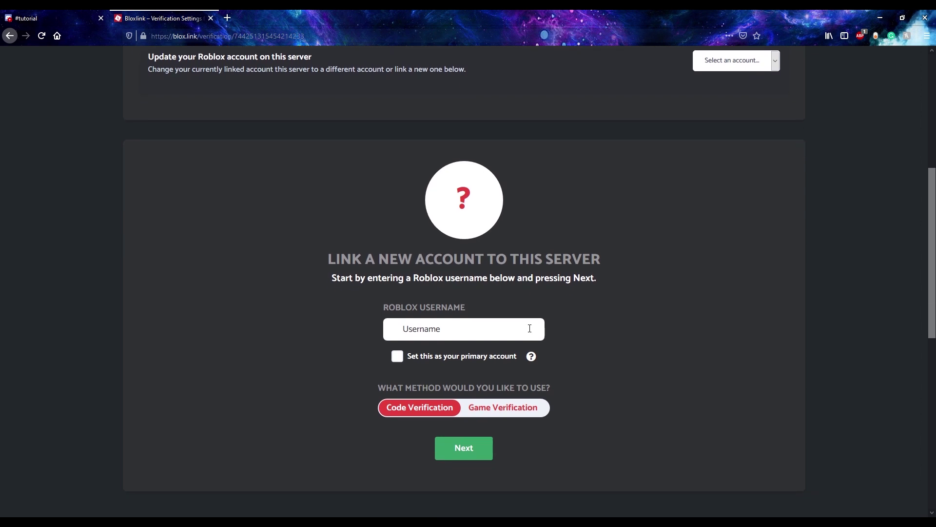
pyautogui.click(398, 357)
pyautogui.scroll(4, 736, 351)
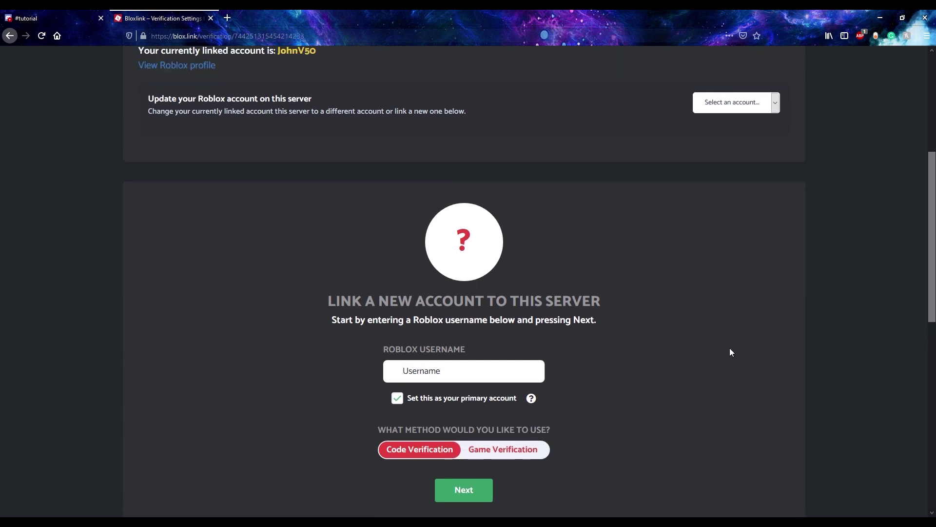
pyautogui.scroll(2, 802, 387)
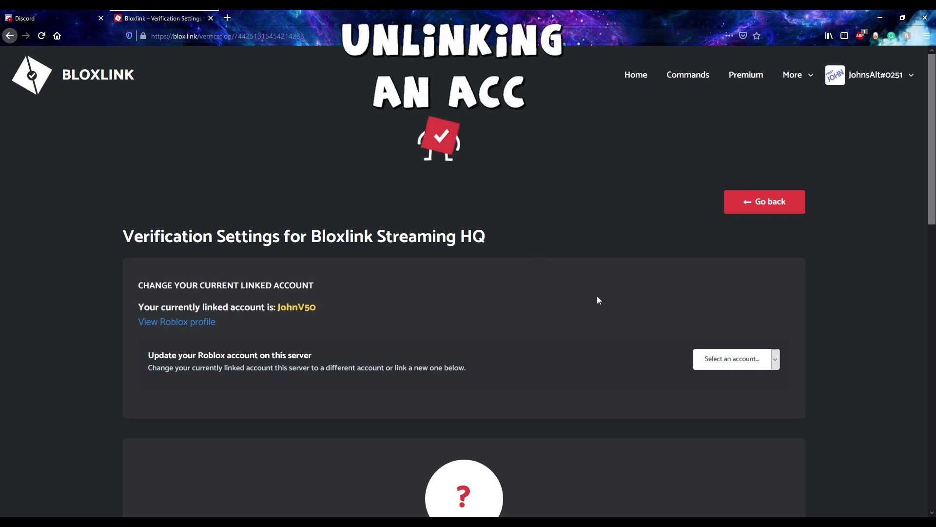
# - Open My Account and scroll down to Privacy & Data Management and its Delete my data section
pyautogui.click(877, 78)
pyautogui.click(739, 130)
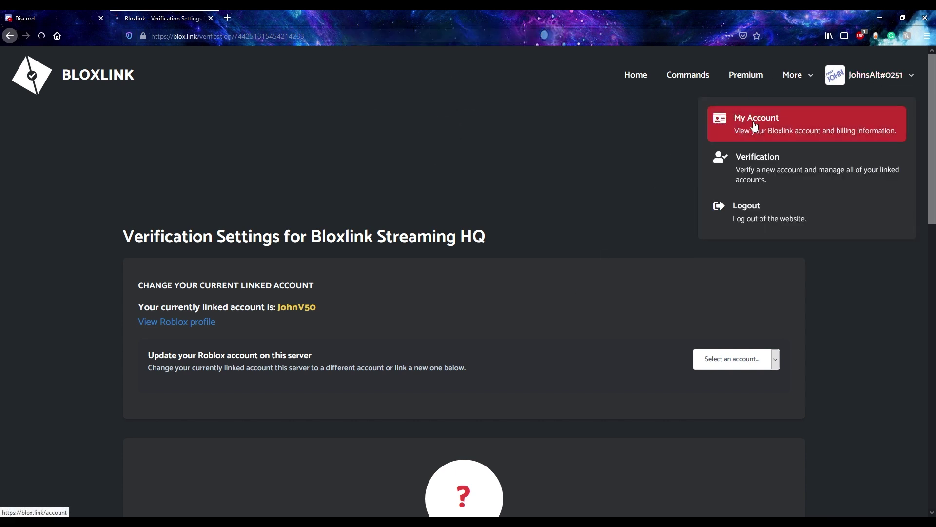
pyautogui.scroll(-3, 529, 205)
pyautogui.scroll(-2, 518, 251)
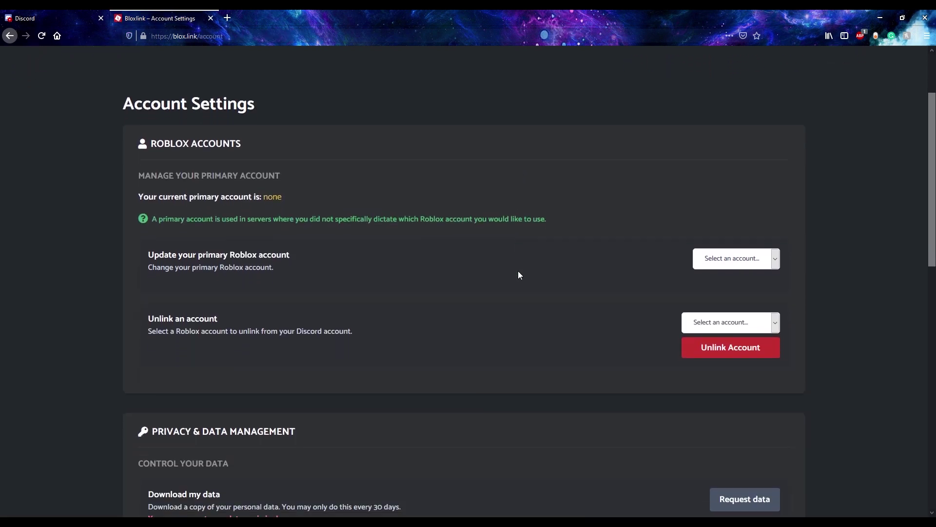
pyautogui.scroll(-4, 521, 276)
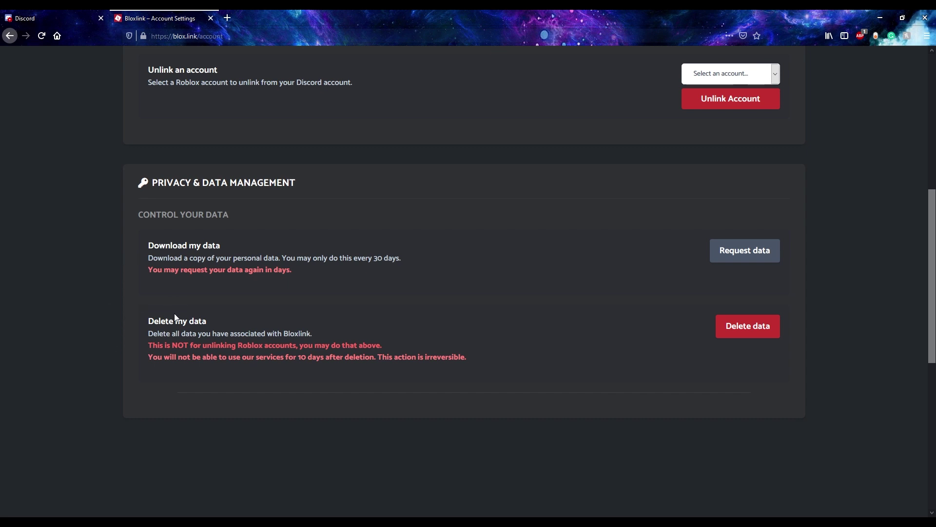
pyautogui.moveTo(148, 320); pyautogui.dragTo(216, 323)
pyautogui.click(216, 321)
pyautogui.scroll(3, 378, 453)
# - Pick the primary Roblox account in the Unlink dropdown and confirm Unlink, which Bloxlink refuses
pyautogui.scroll(1, 376, 455)
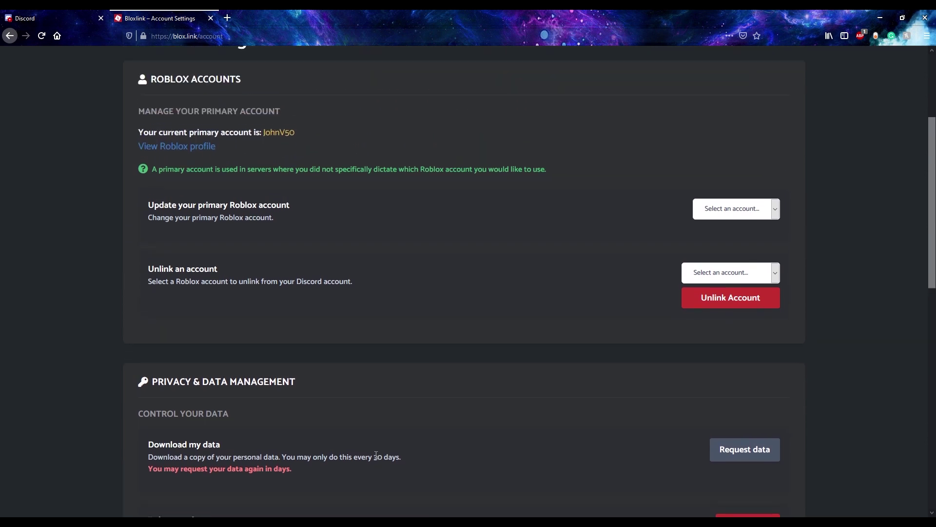
pyautogui.scroll(3, 375, 454)
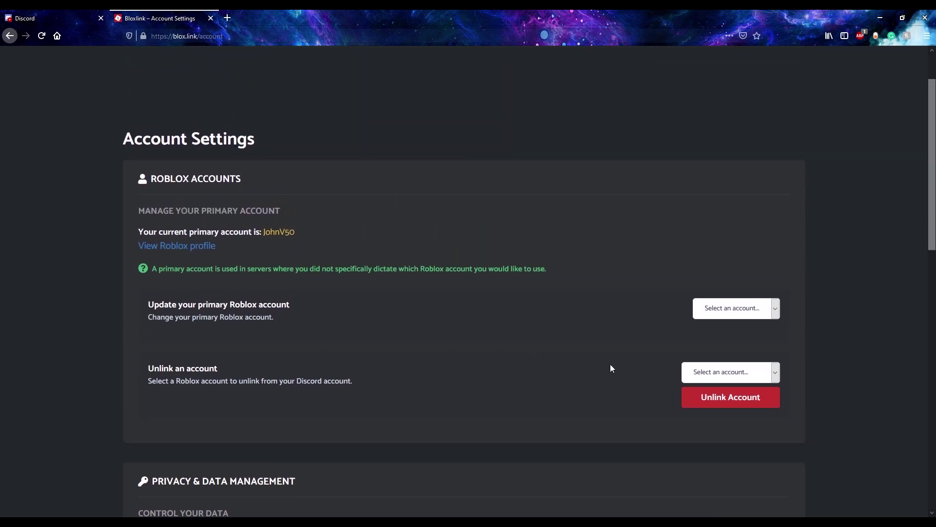
pyautogui.click(705, 373)
pyautogui.moveTo(151, 373); pyautogui.dragTo(219, 371)
pyautogui.click(247, 368)
pyautogui.click(694, 374)
pyautogui.press('Down')
pyautogui.click(703, 396)
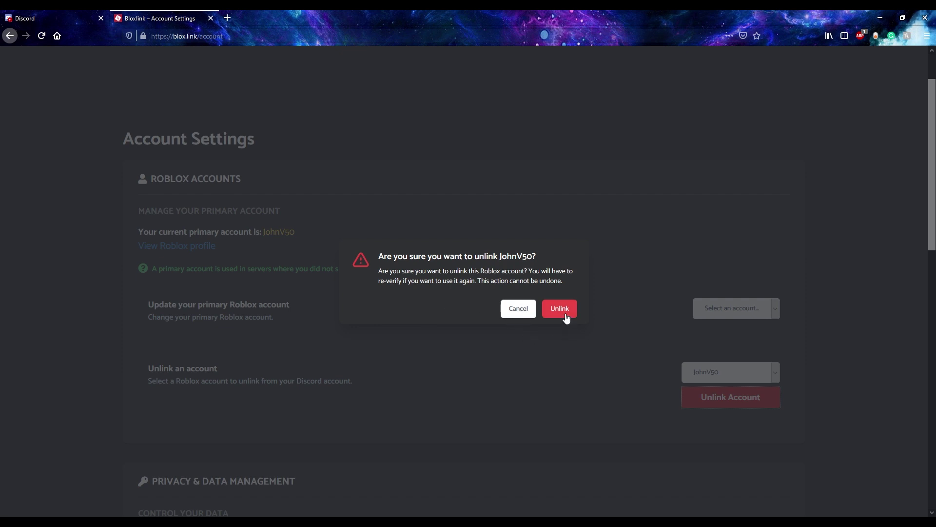
pyautogui.click(566, 318)
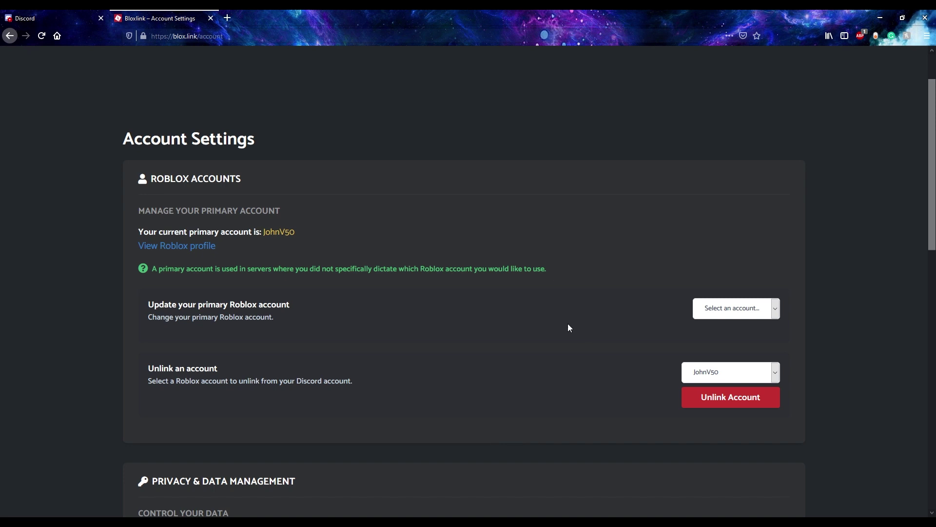
pyautogui.scroll(-1, 566, 325)
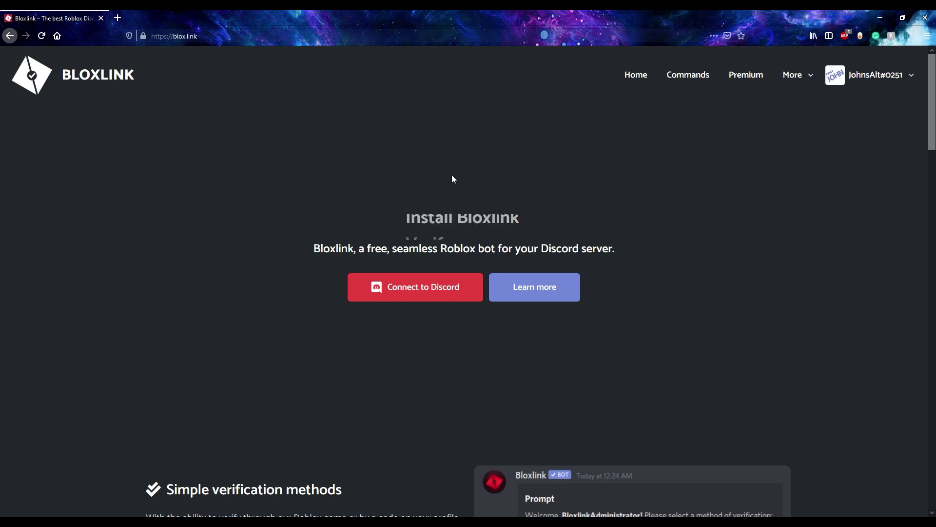
# - Choose Help Center from the More menu to reach the Bloxlink HQ invite
pyautogui.click(809, 76)
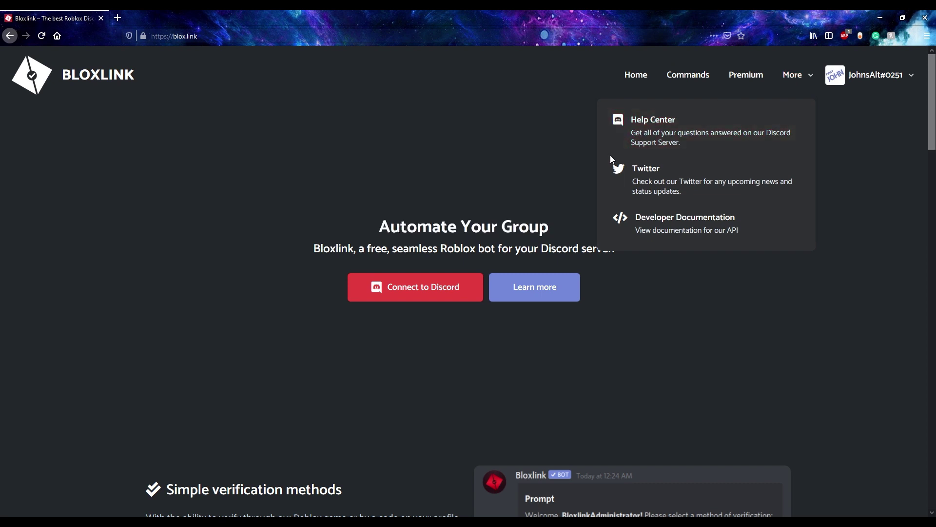
pyautogui.click(673, 133)
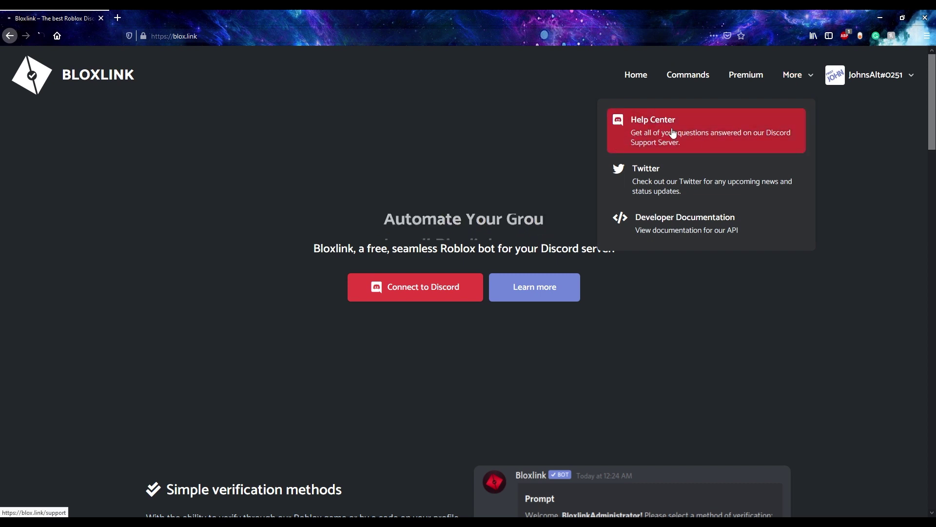